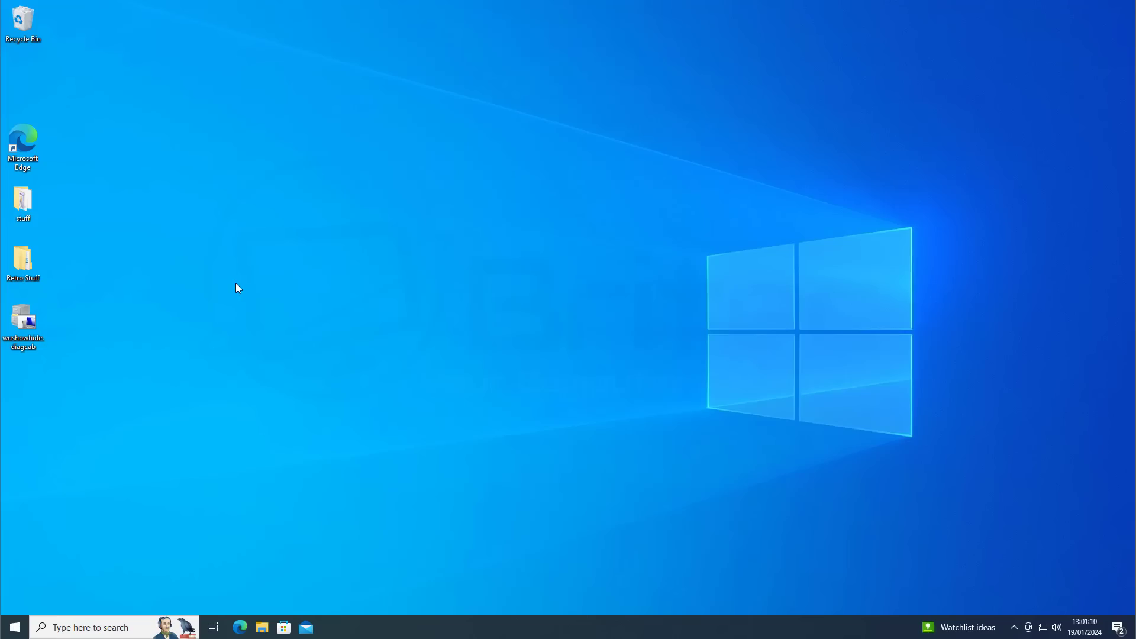
Open Disk Management from the Win+X menu to inspect the system drive's partitions.
right_click(13, 627)
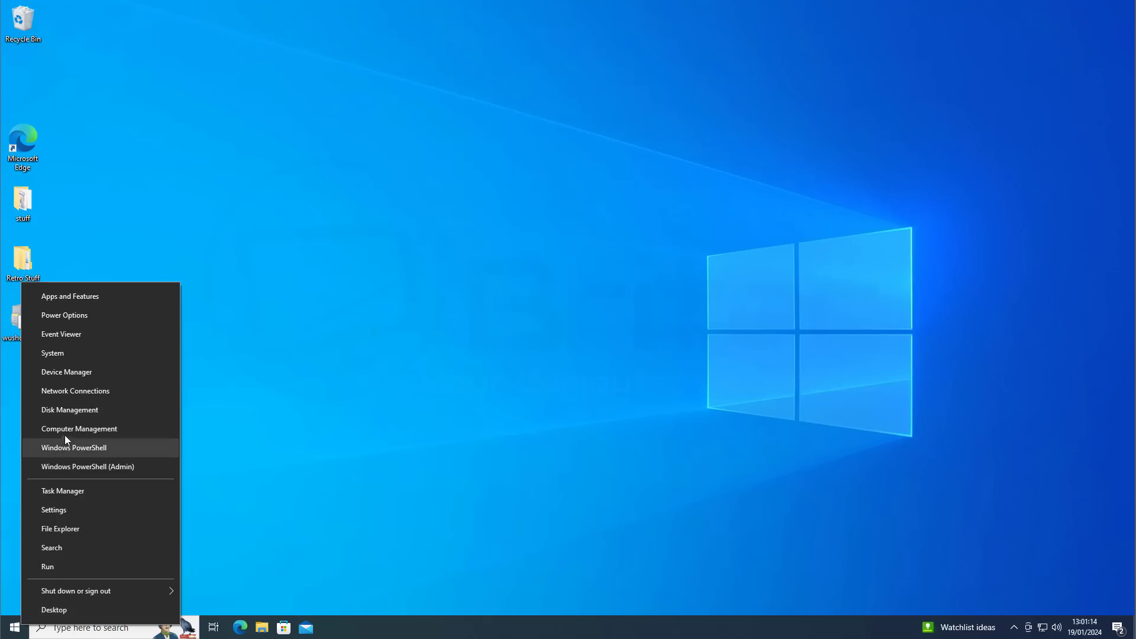
click(70, 414)
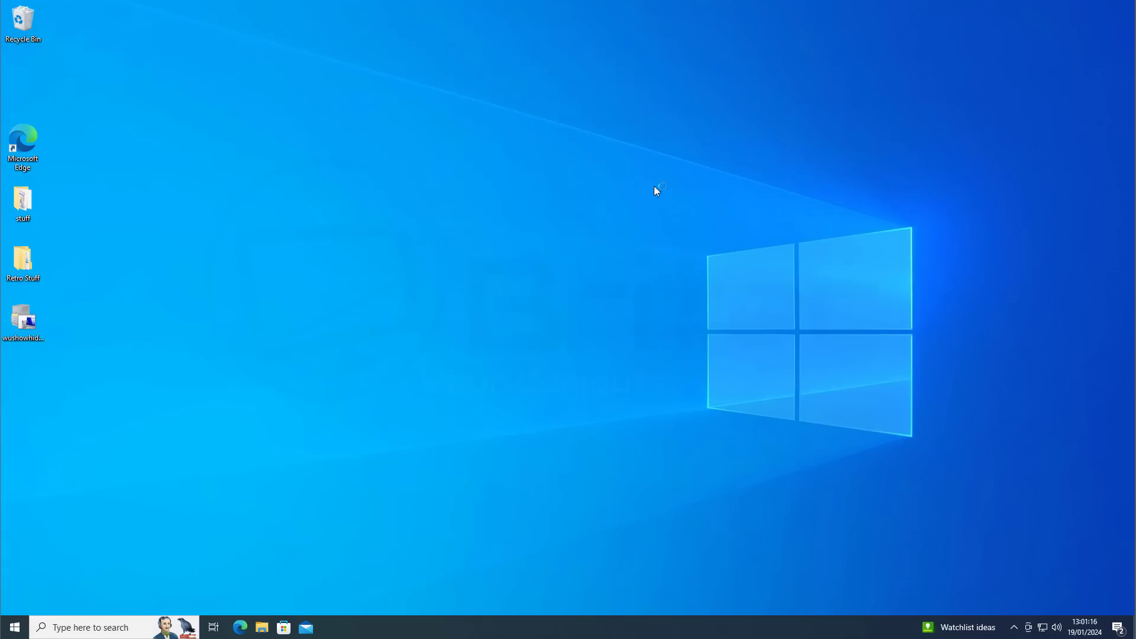
Maximize Disk Management and select the 780 MB Recovery Partition at the end of Disk 0.
click(485, 66)
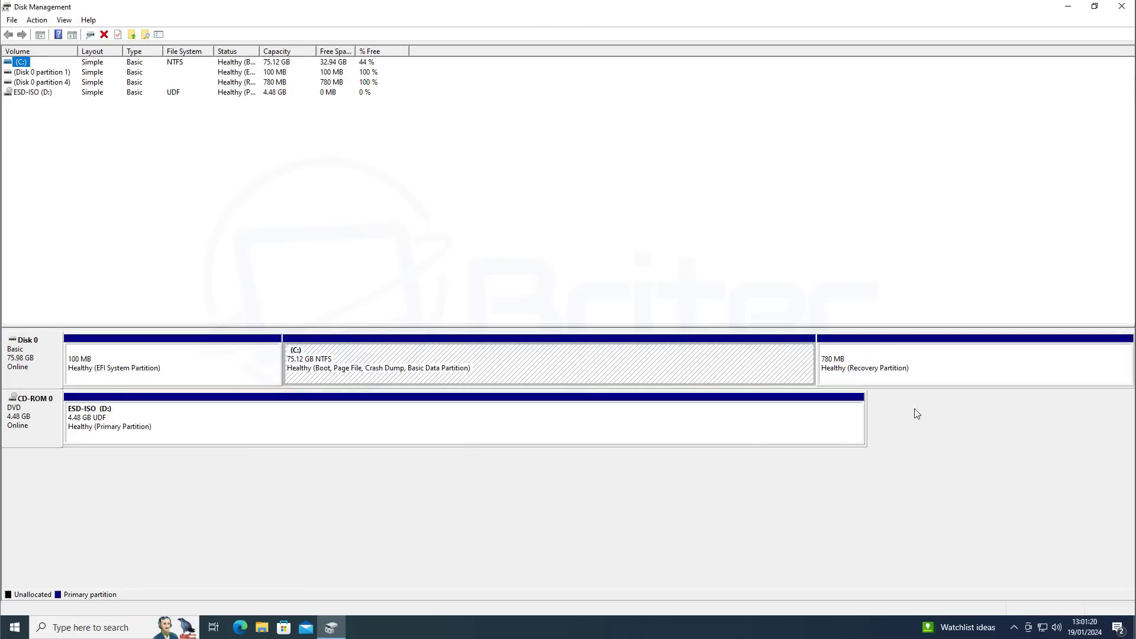
click(894, 366)
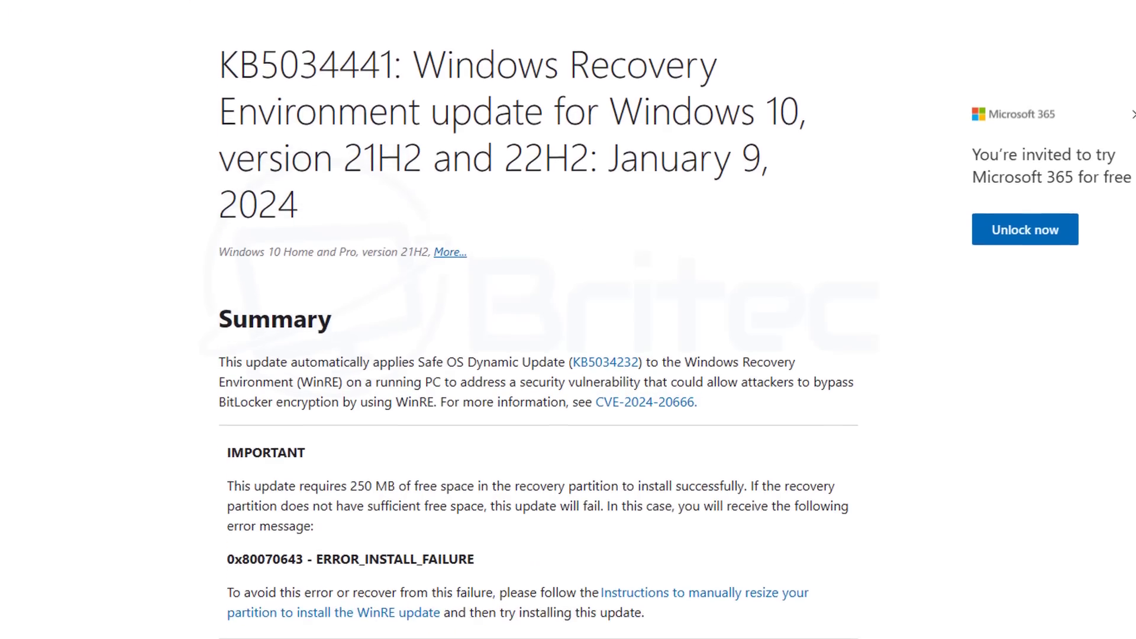
Scroll the KB5034441 article and follow its link to the KB5028997 manual partition-resize instructions.
scroll(568, 320, down, 2)
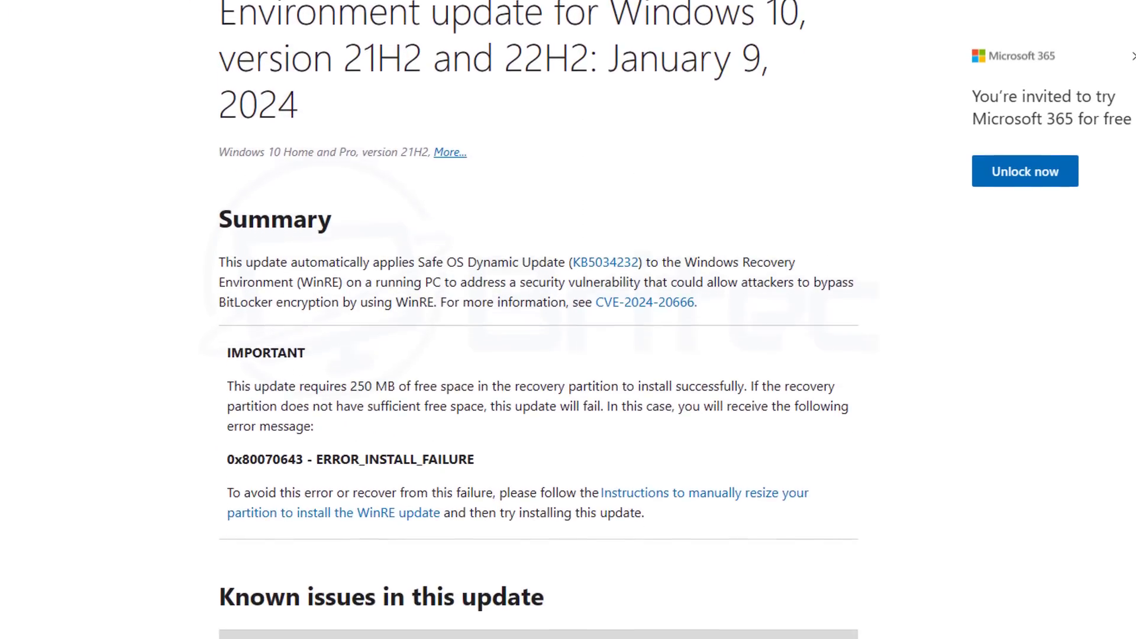
scroll(569, 320, down, 2)
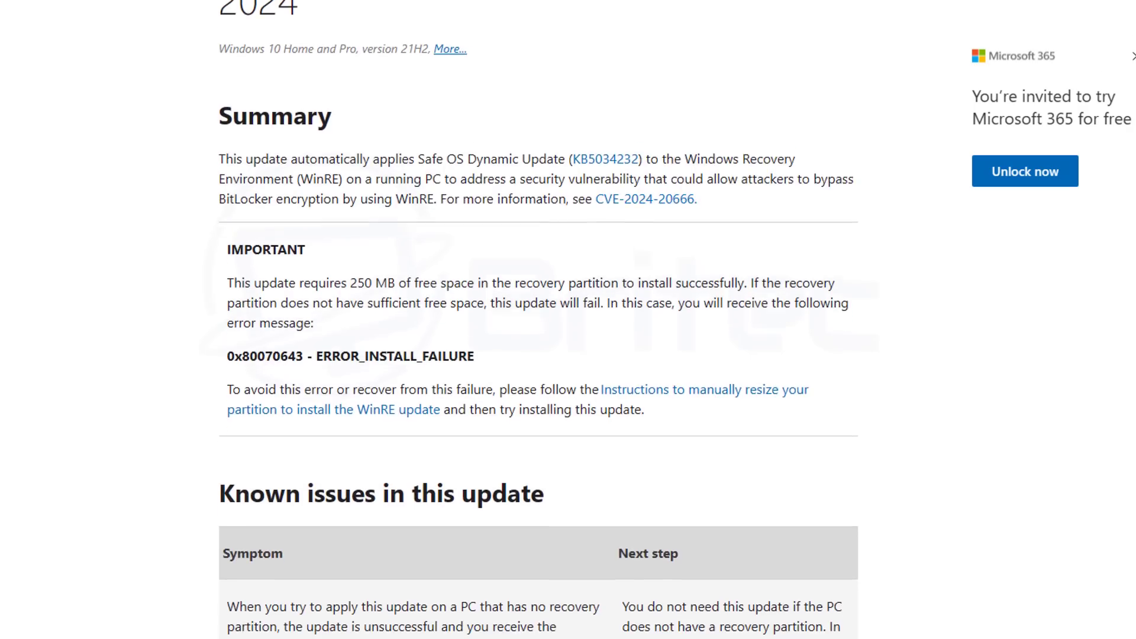
scroll(568, 319, down, 2)
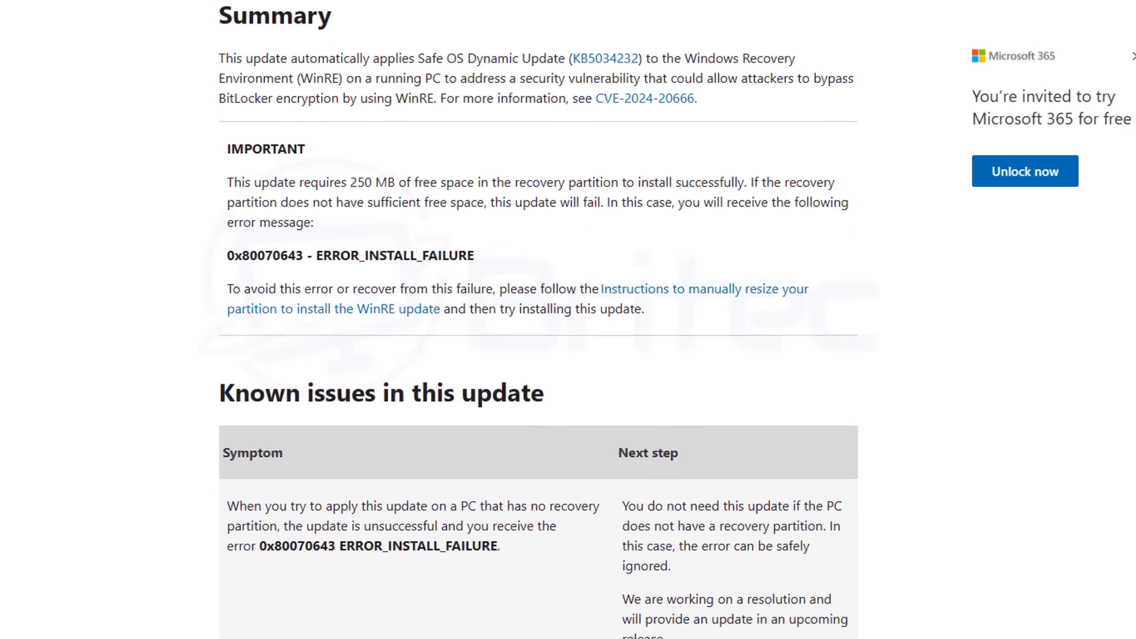
scroll(569, 319, down, 1)
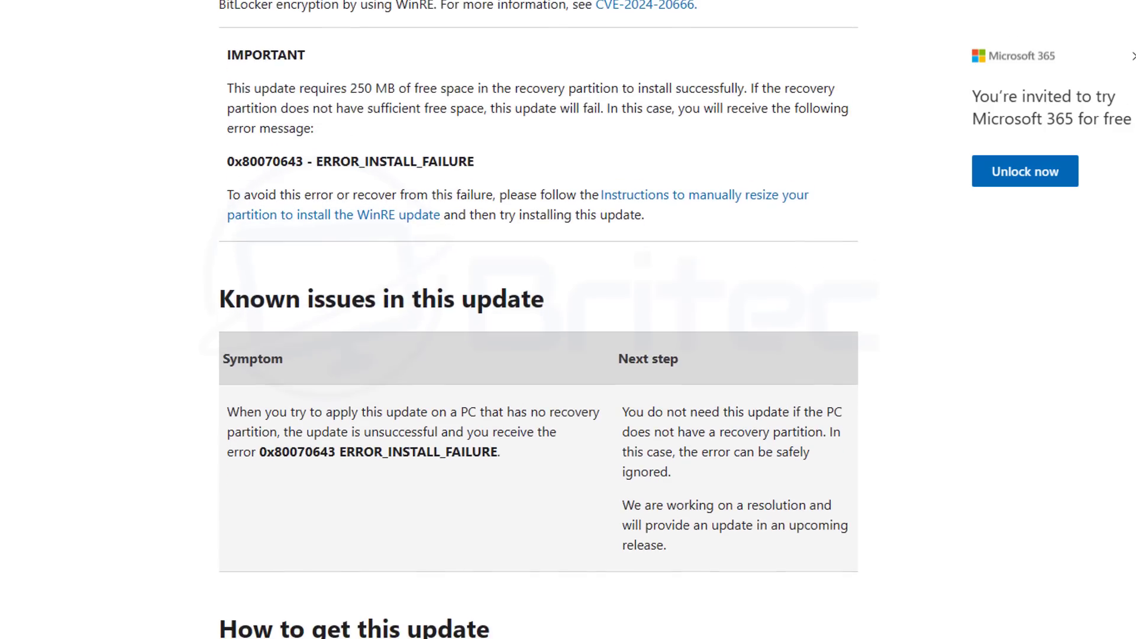
click(715, 201)
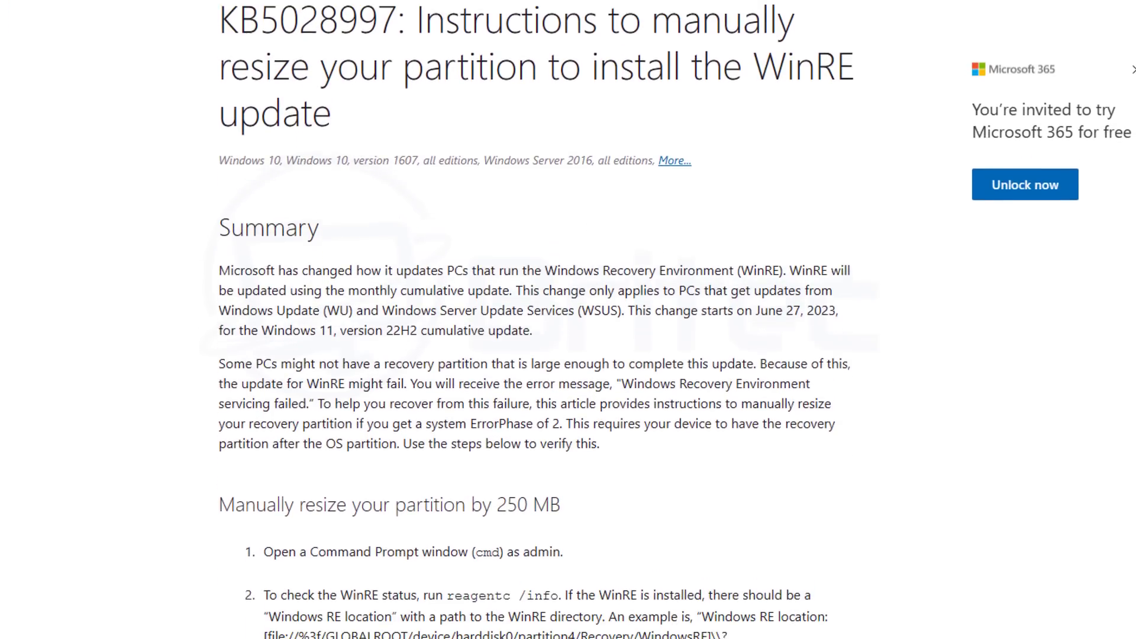
scroll(568, 320, down, 3)
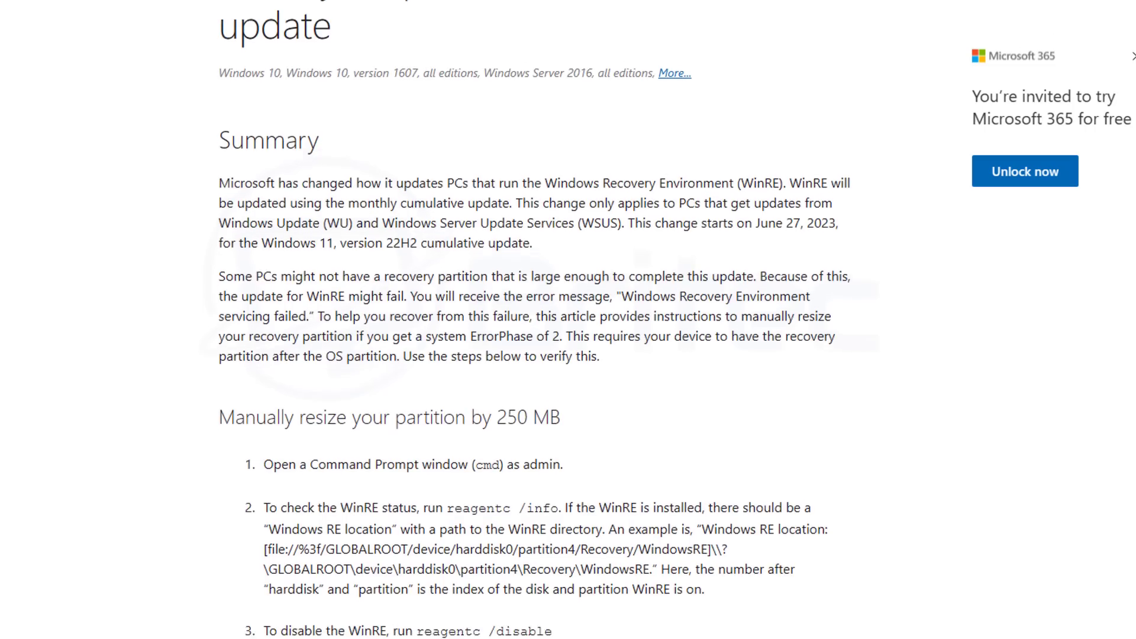
scroll(533, 319, down, 3)
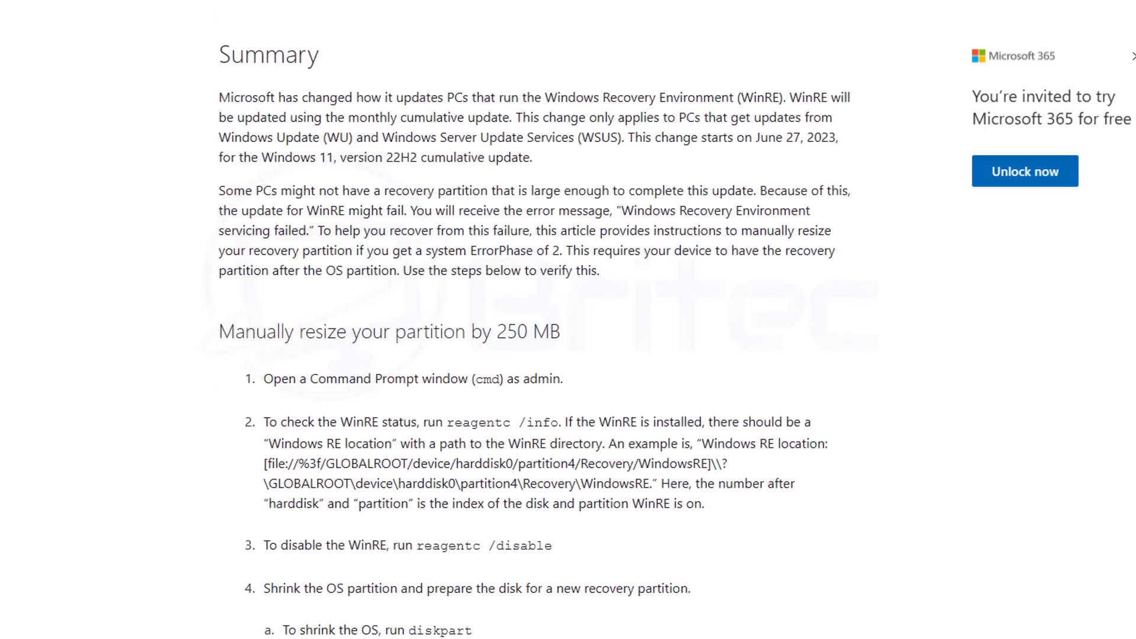
scroll(533, 320, down, 3)
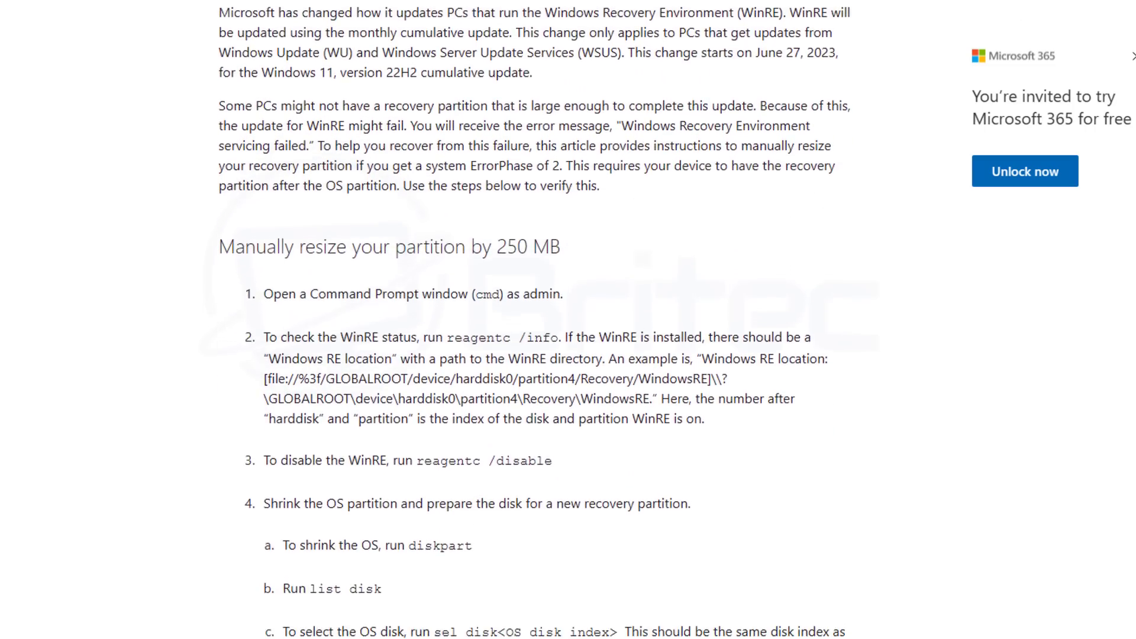
scroll(532, 319, down, 3)
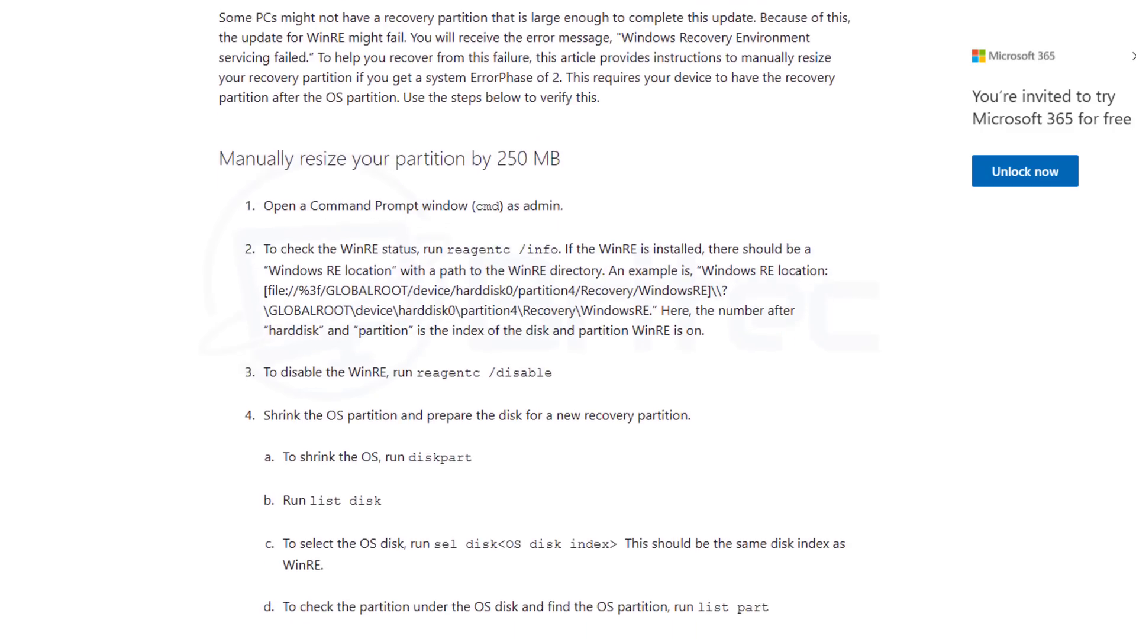
scroll(533, 320, down, 3)
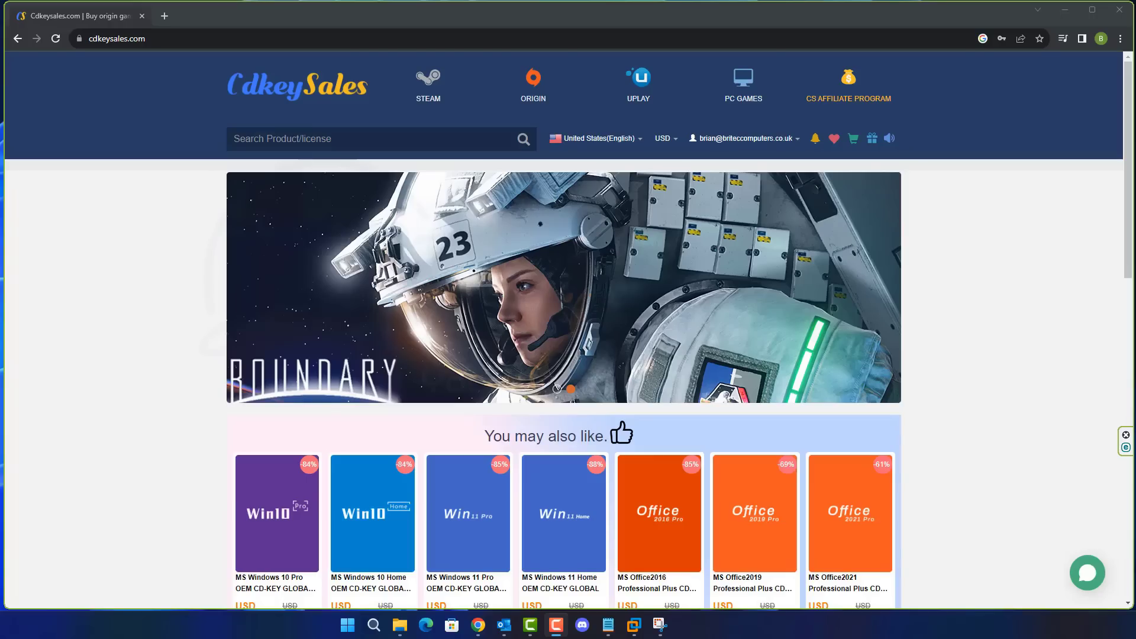
Look at the Windows 11 Pro key page, then go back to the Windows 10 Pro key product.
scroll(492, 493, down, 1)
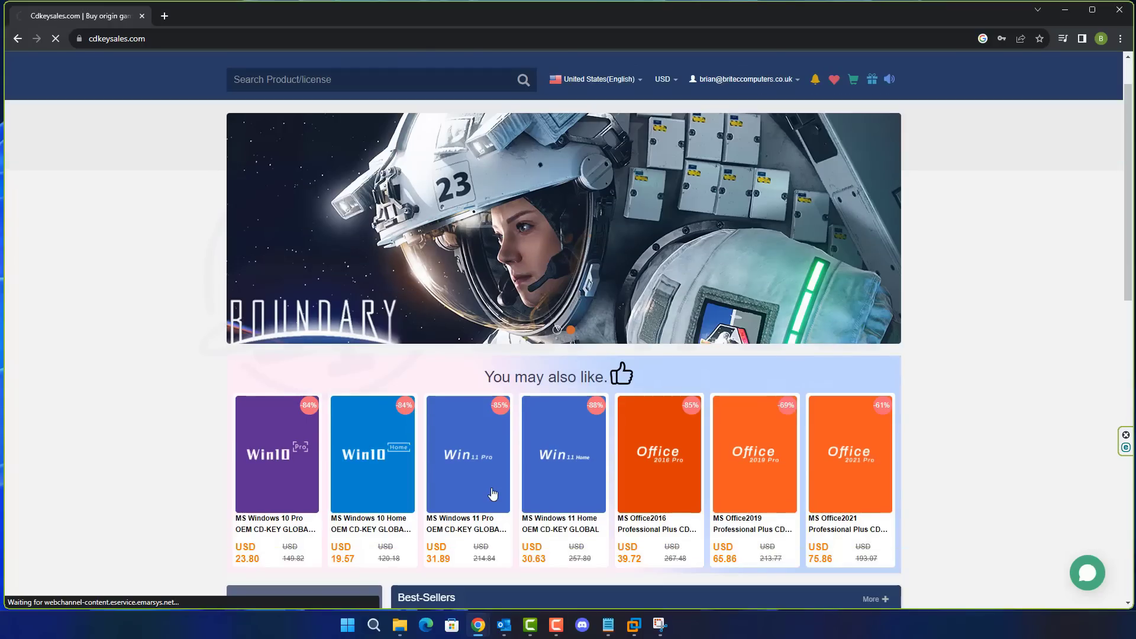
click(493, 493)
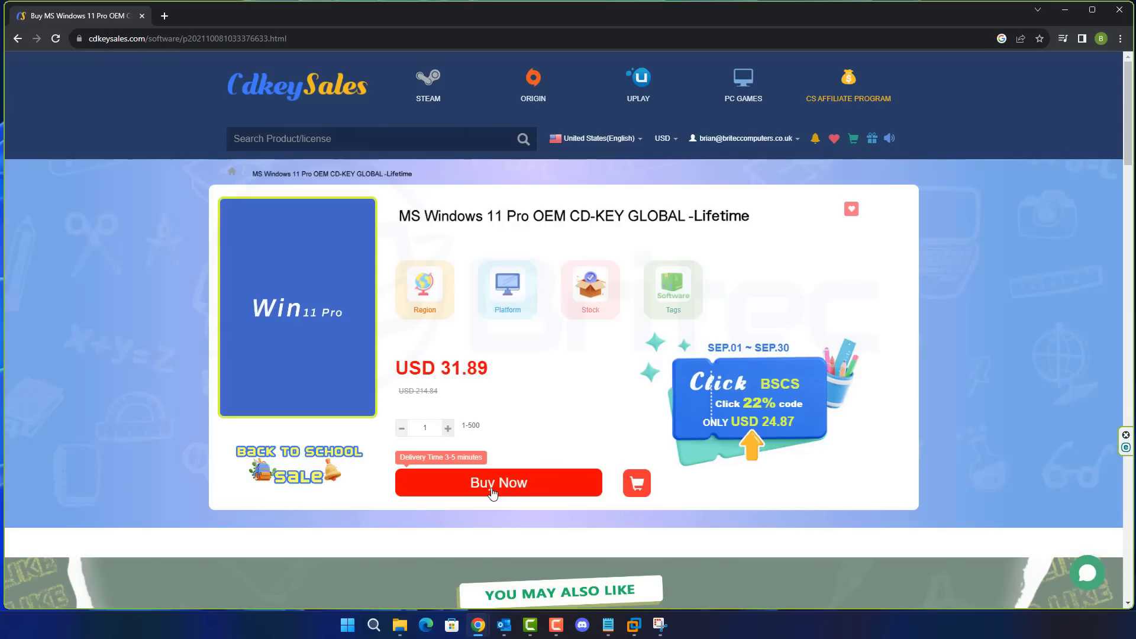
click(18, 39)
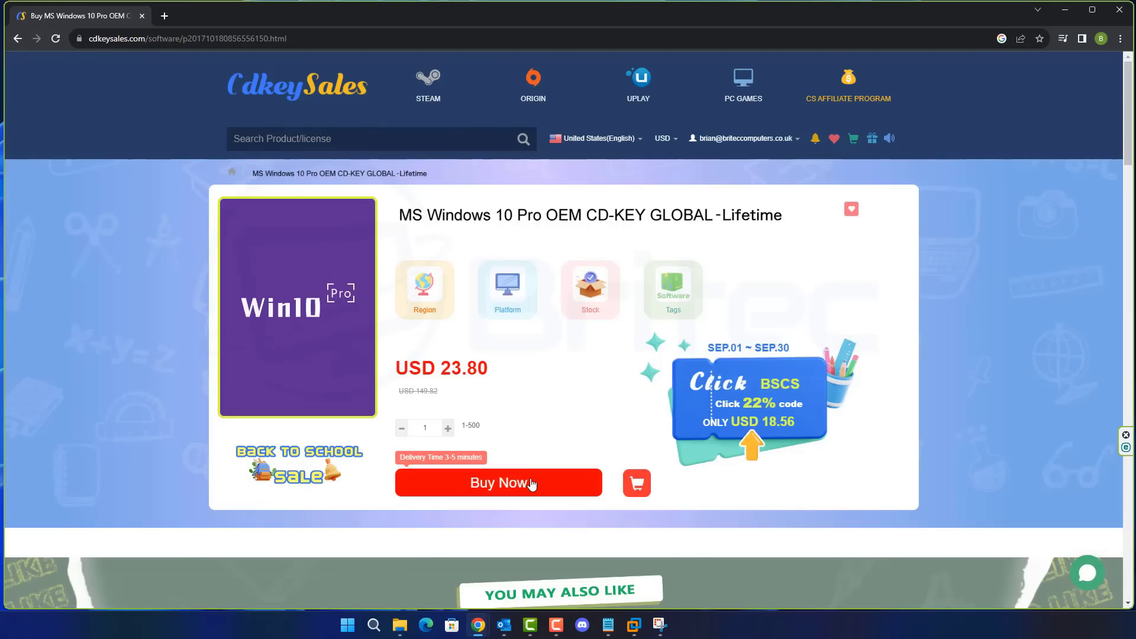
Buy the Windows 10 Pro key with promo code BR09 and submit the USD 16.66 order.
click(532, 484)
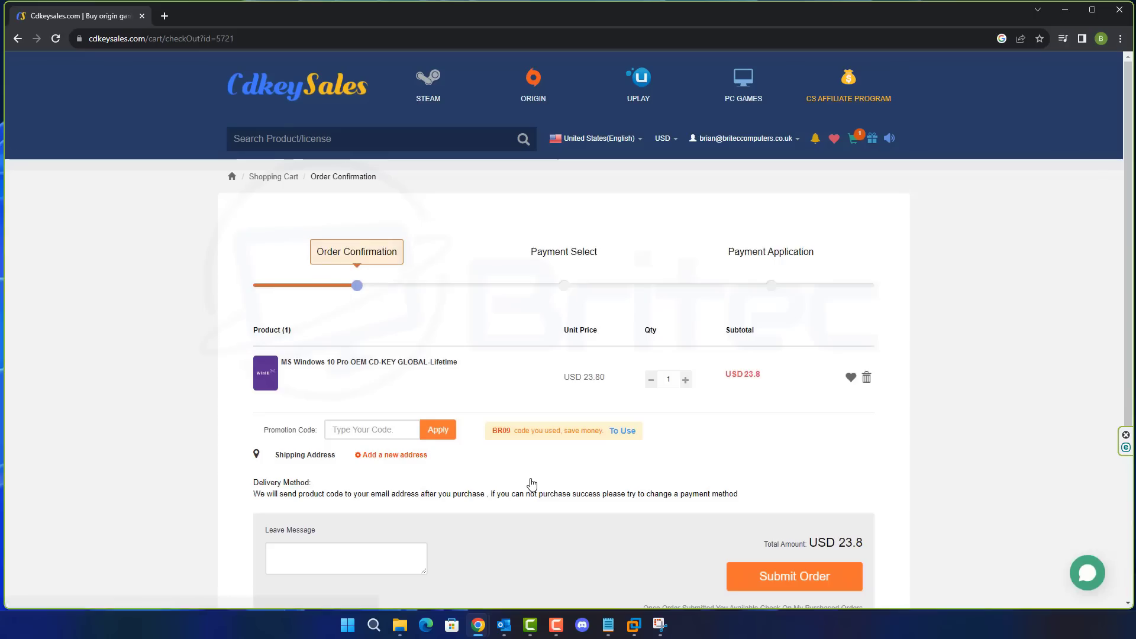
click(390, 438)
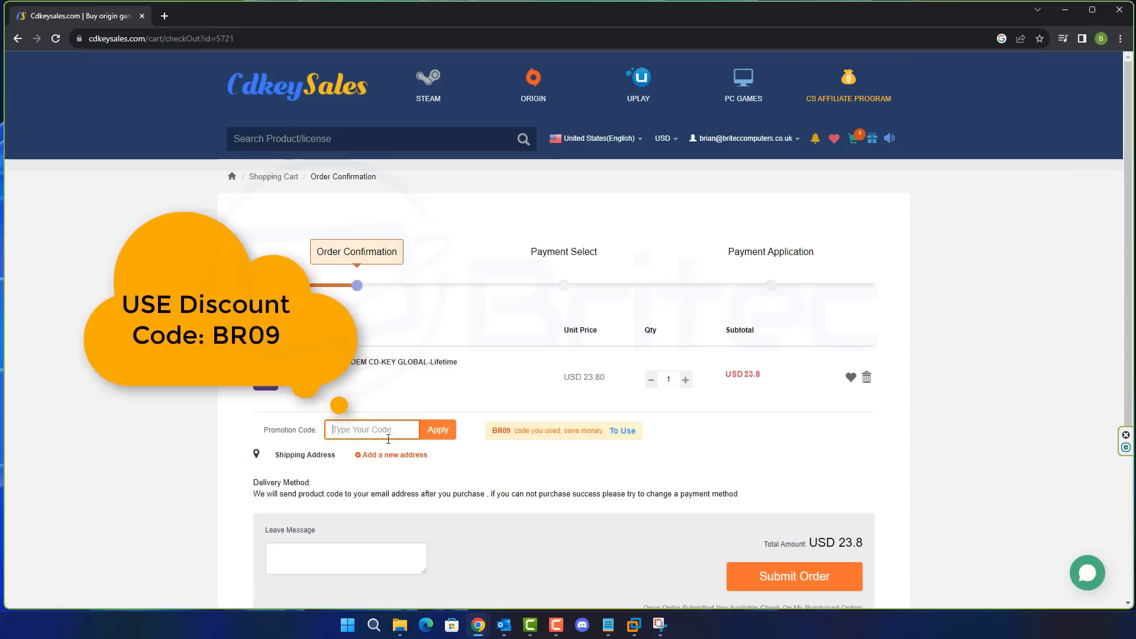
text(BR09)
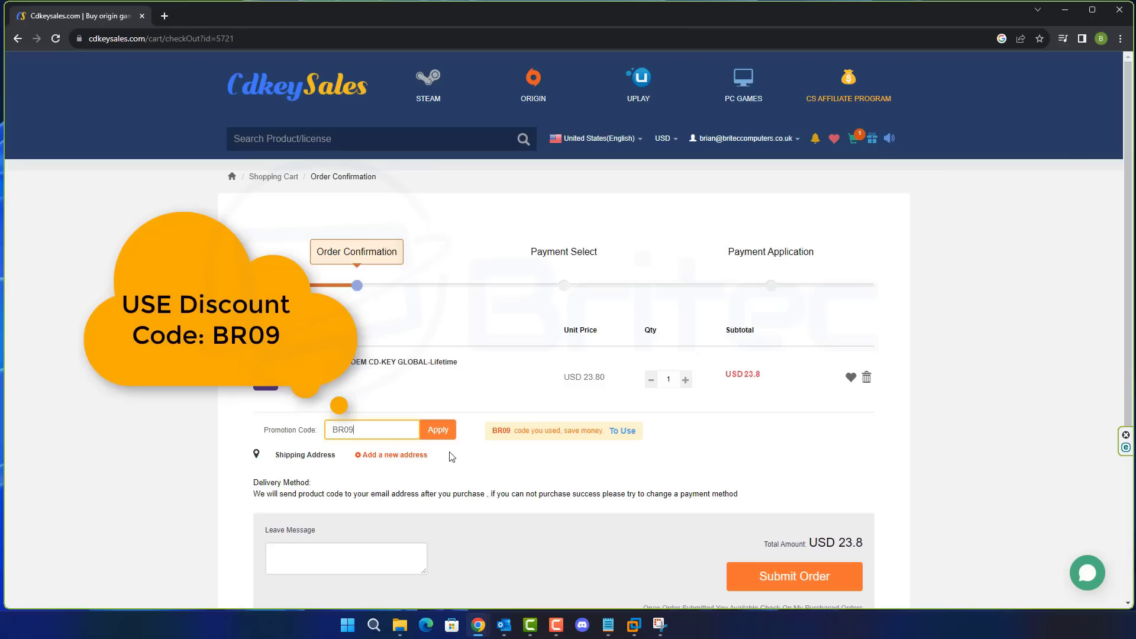
click(438, 431)
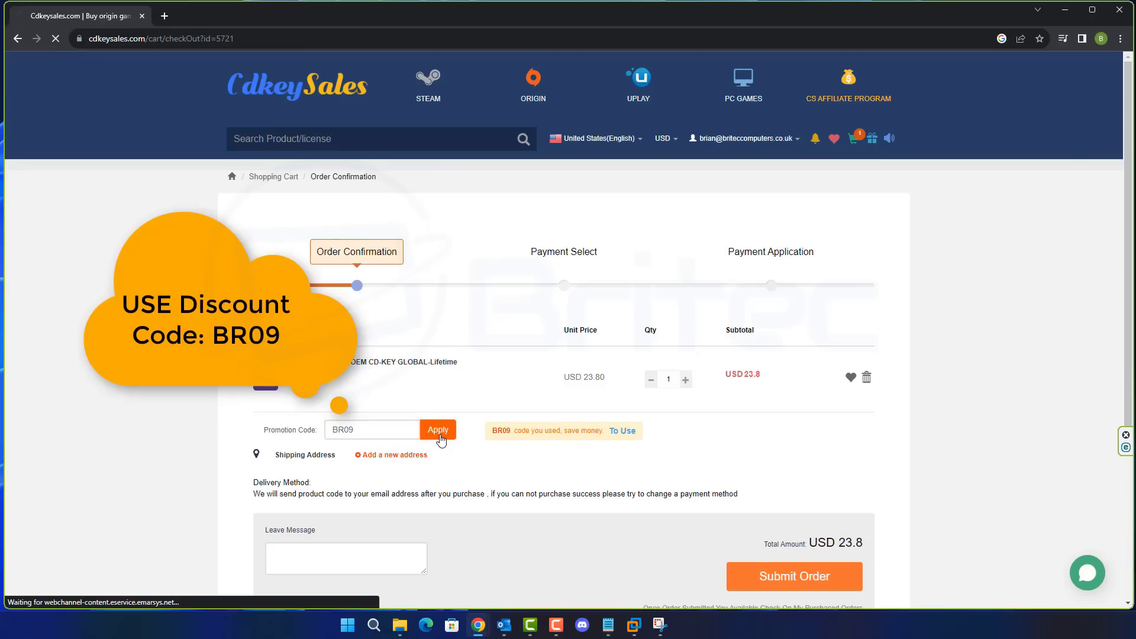
click(803, 585)
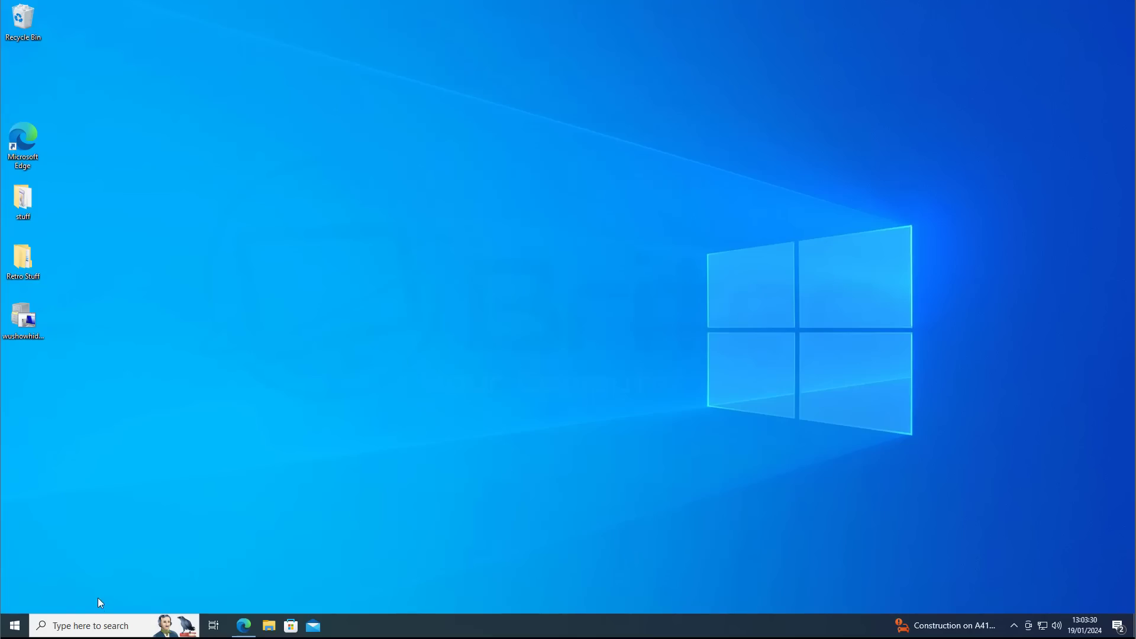
Start an administrator Command Prompt and run reagentc /info, showing WinRE on harddisk0 partition4.
click(75, 622)
text(c)
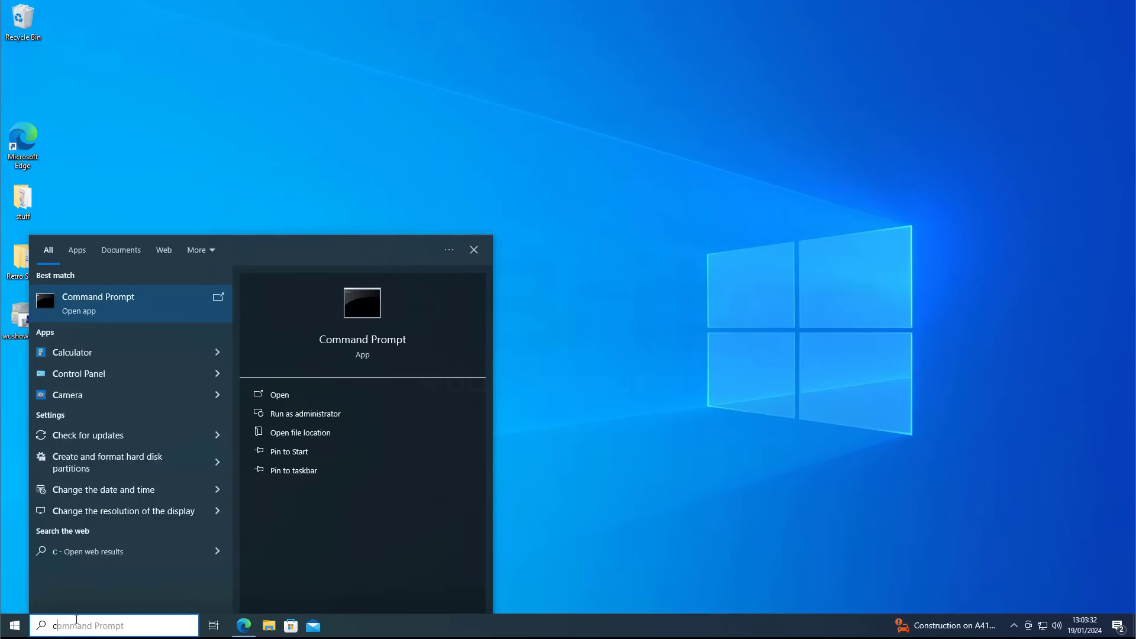
text(md)
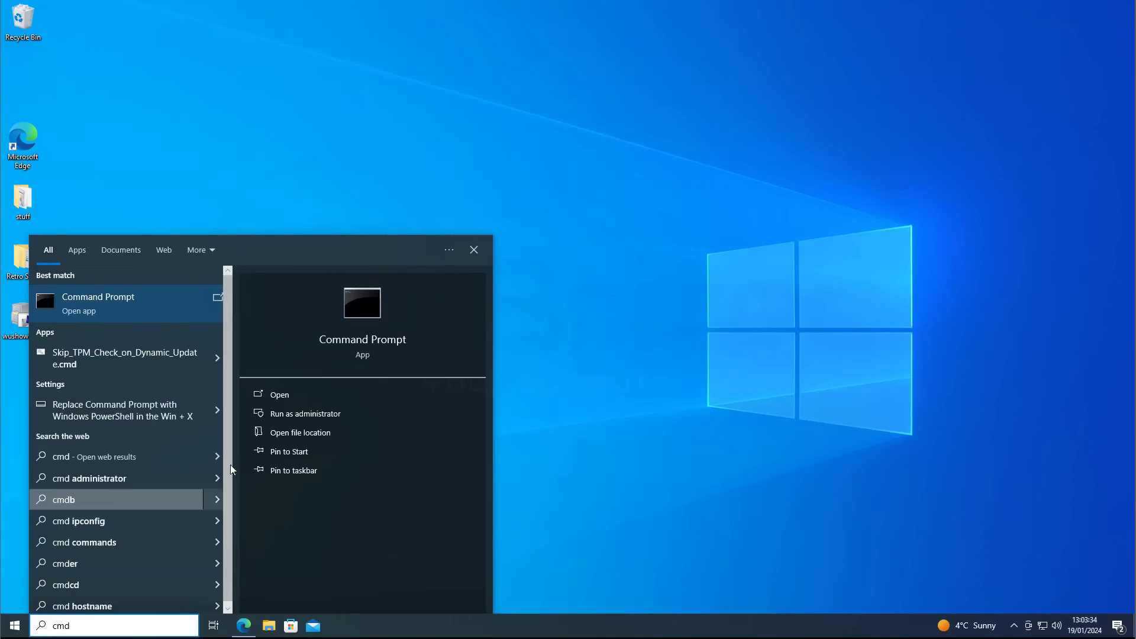
click(322, 417)
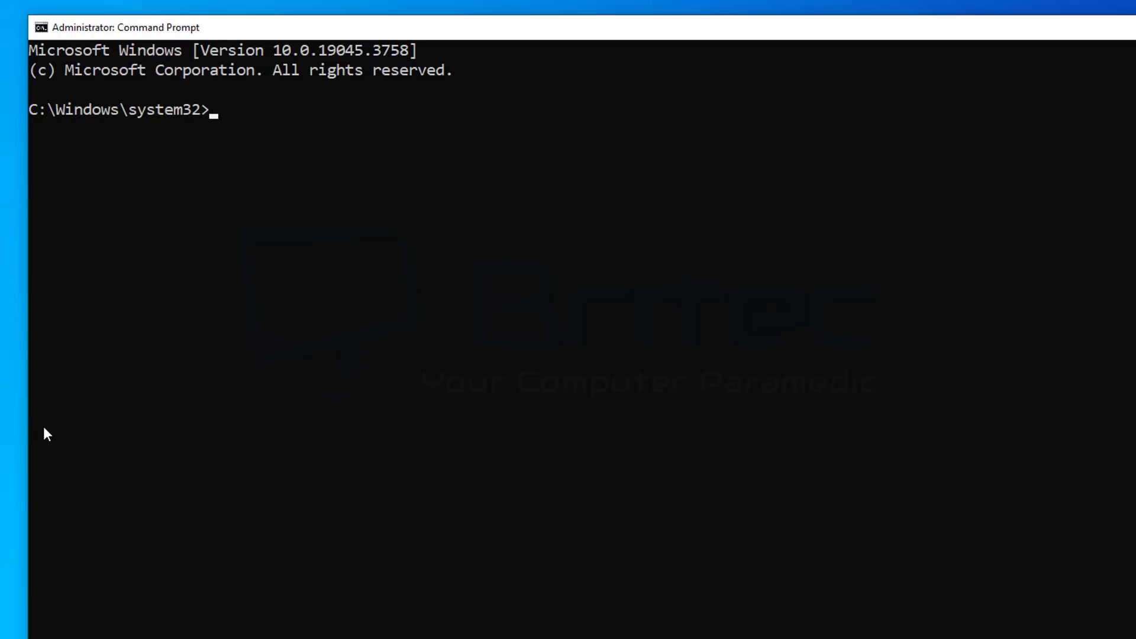
text(reagentc /info)
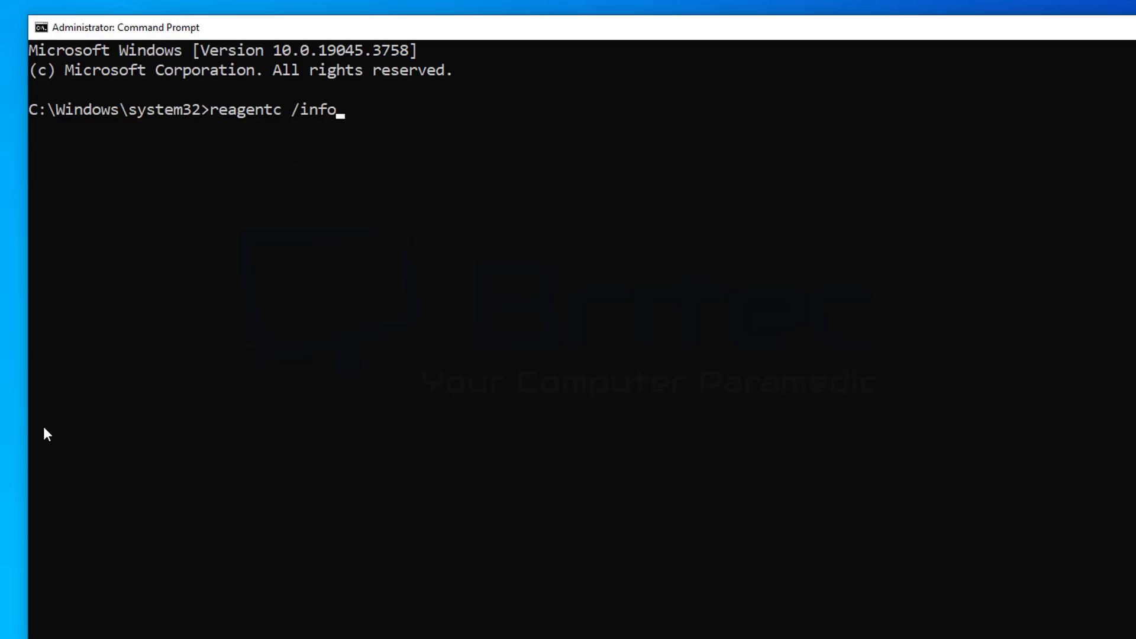
key(Return)
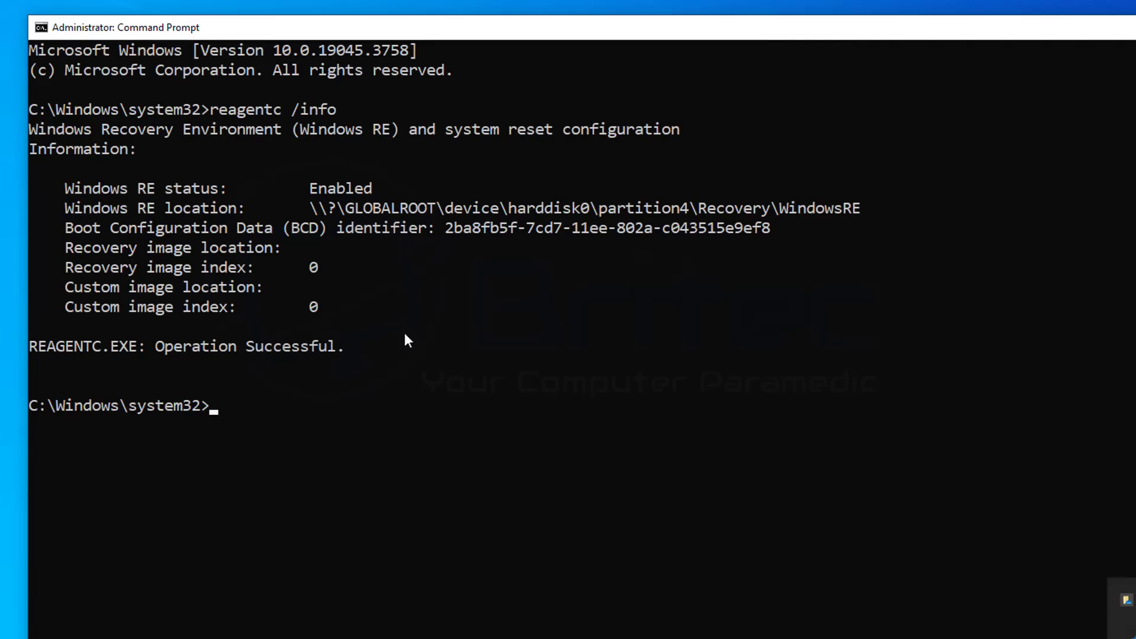
click(767, 366)
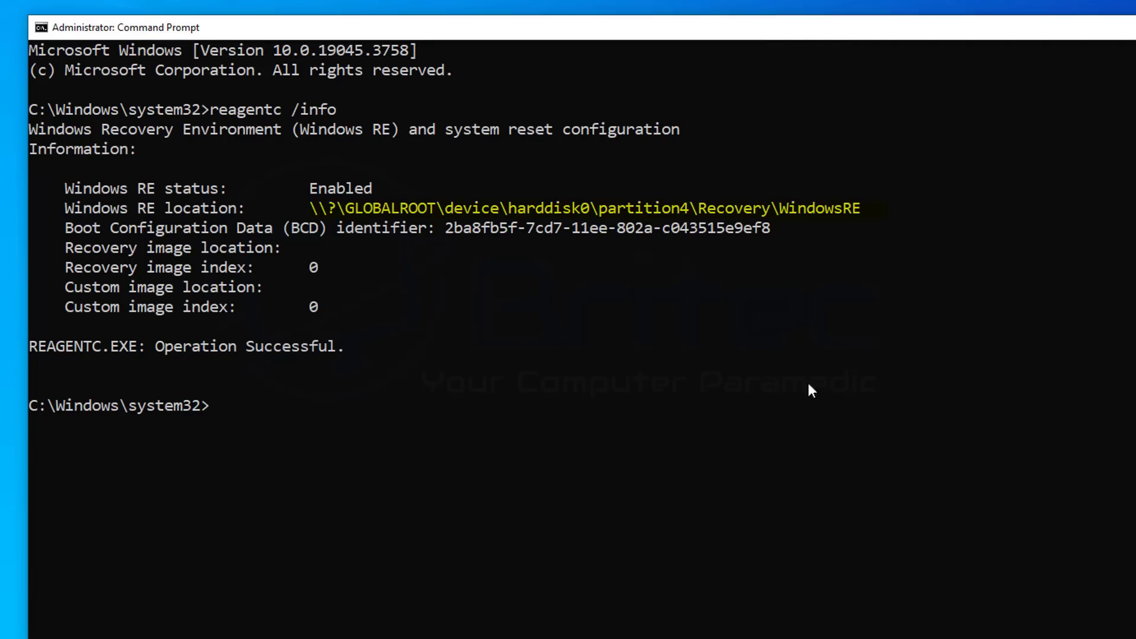
click(585, 209)
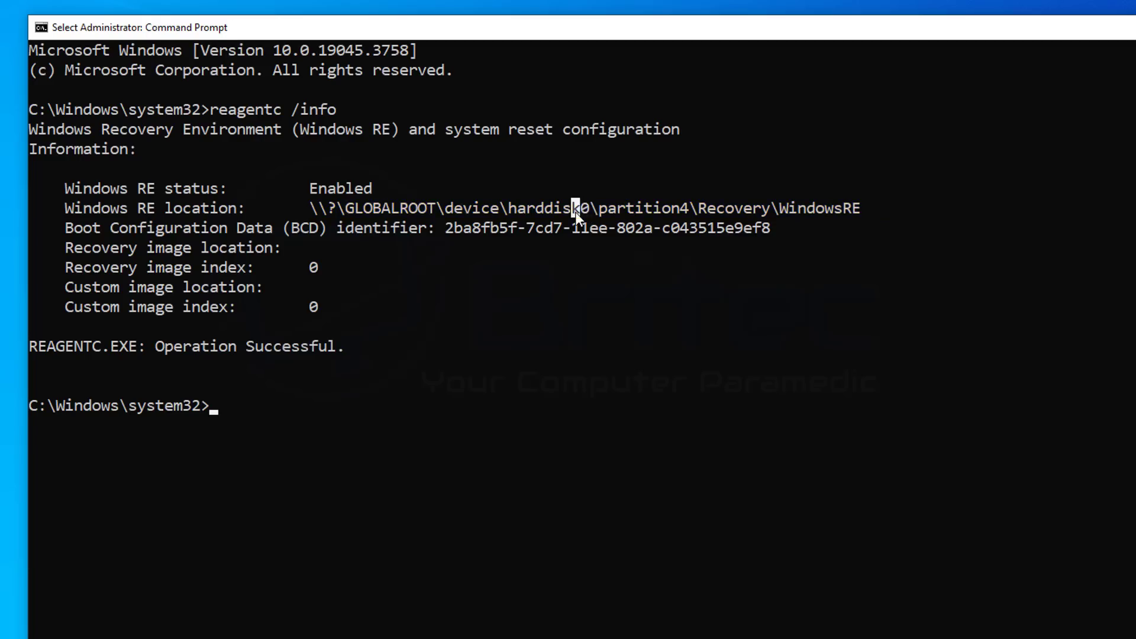
drag(587, 209, 513, 210)
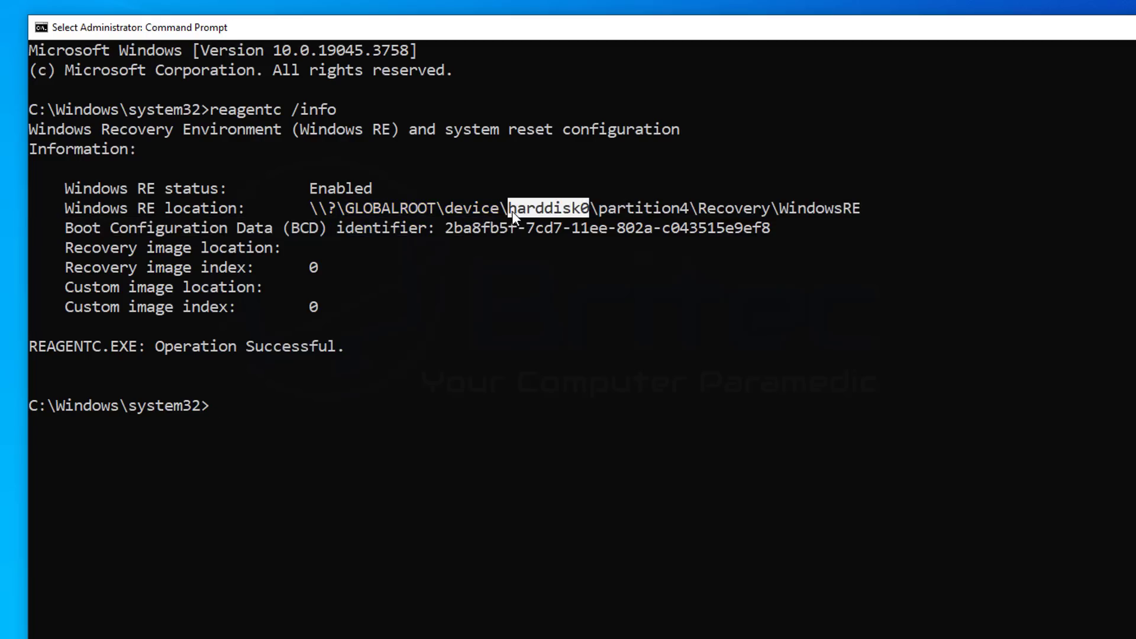
click(486, 346)
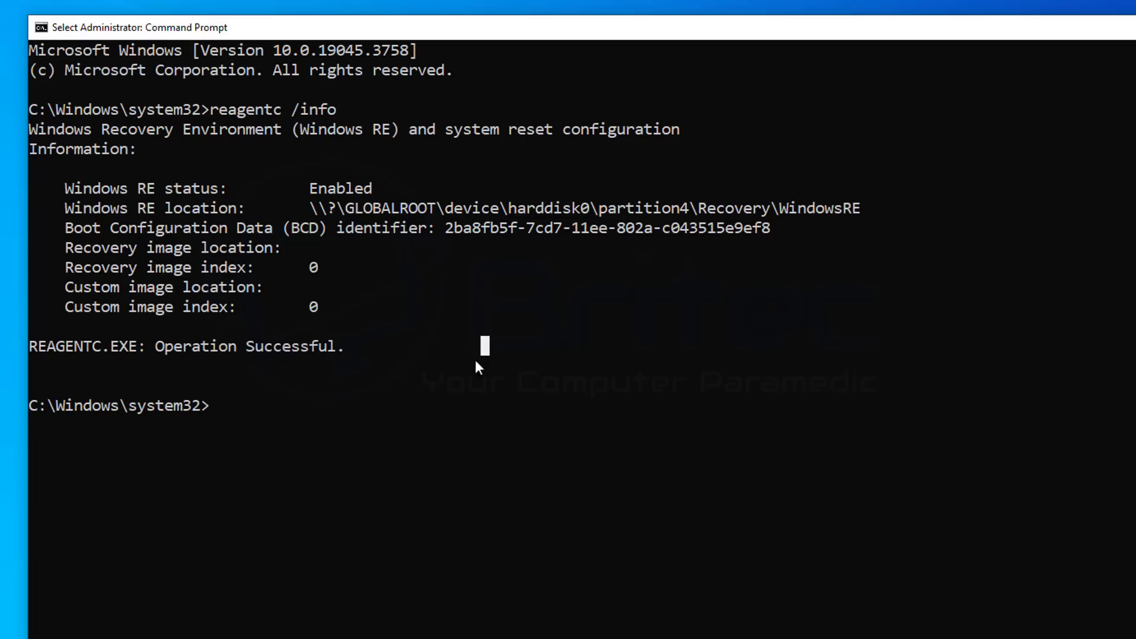
click(295, 425)
Turn off Windows RE with reagentc /disable, edited from the recalled command, then enter diskpart.
key(Escape)
key(Up)
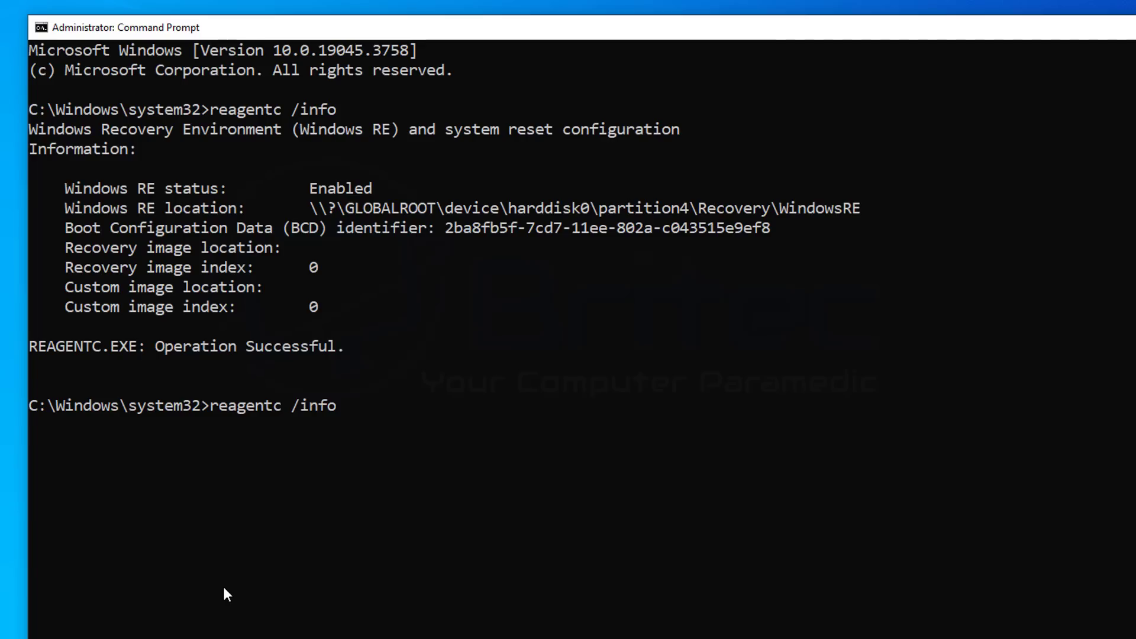
key(BackSpace)
key(BackSpace)
key(BackSpace)
key(BackSpace)
text(disable)
key(Return)
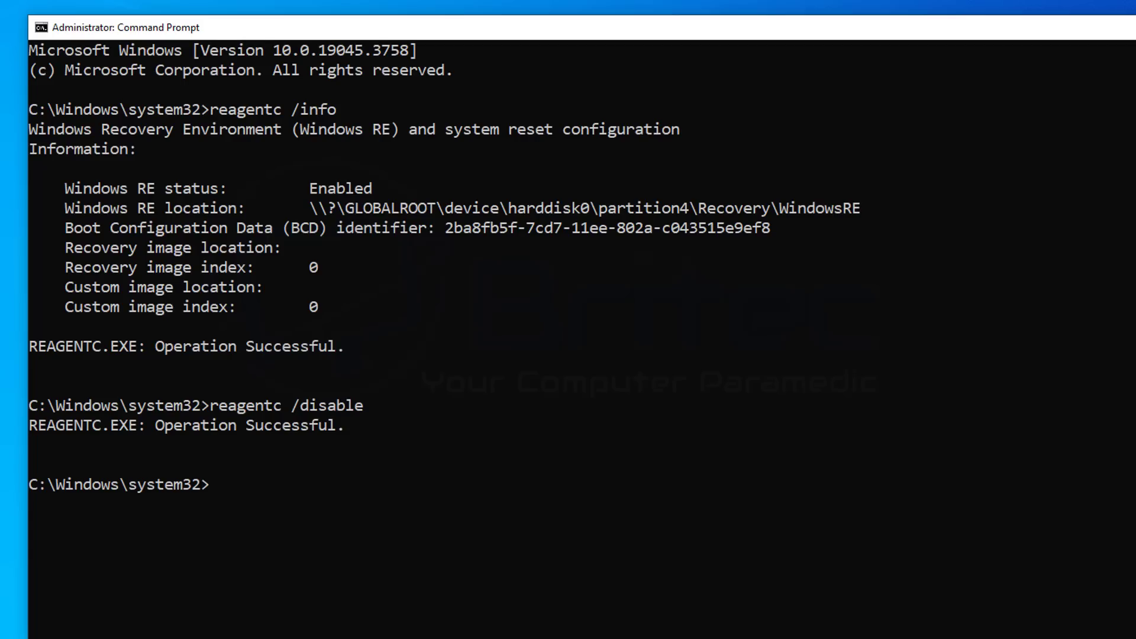
text(diskpart)
Launch DiskPart and run list disk, showing the 76 GB GPT Disk 0 online.
key(Return)
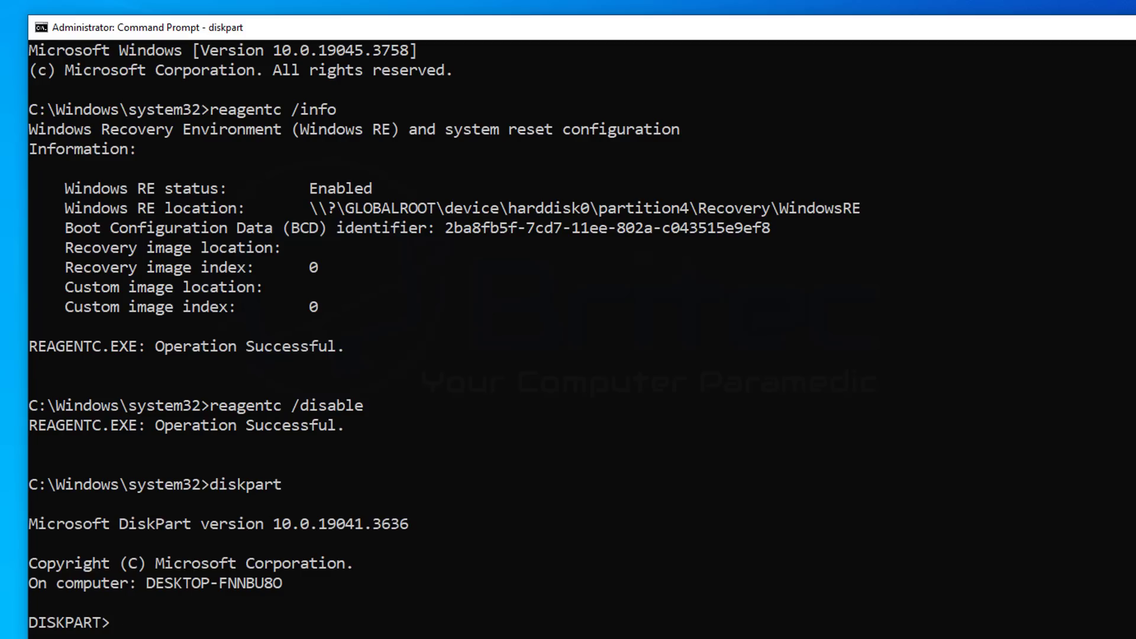
scroll(444, 308, down, 3)
scroll(444, 308, down, 2)
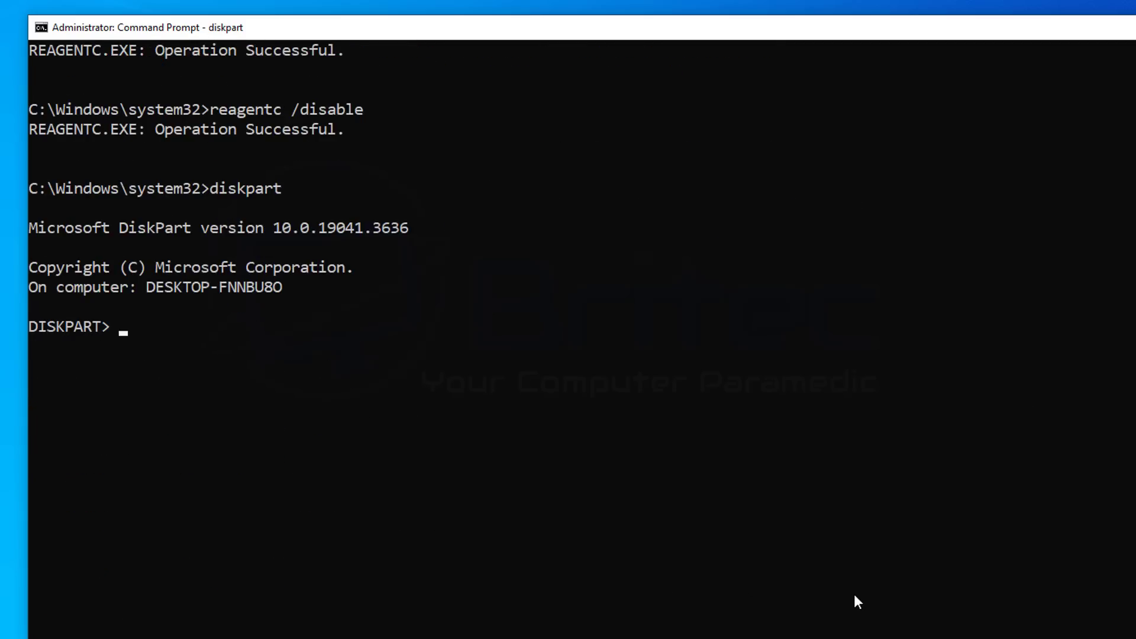
text(list)
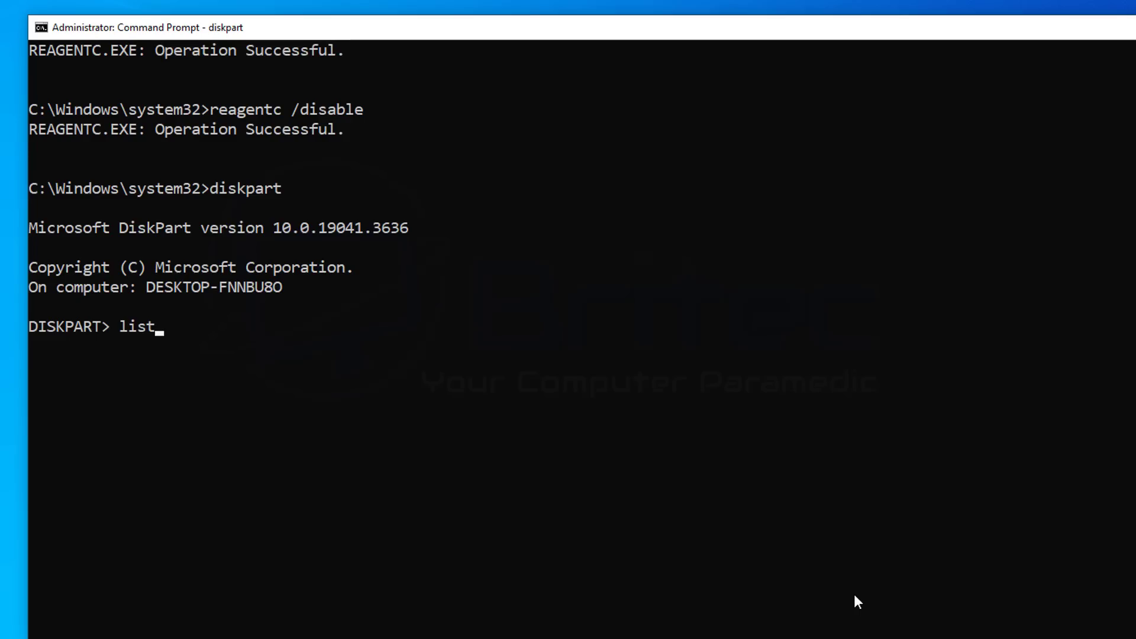
text( disk)
key(Return)
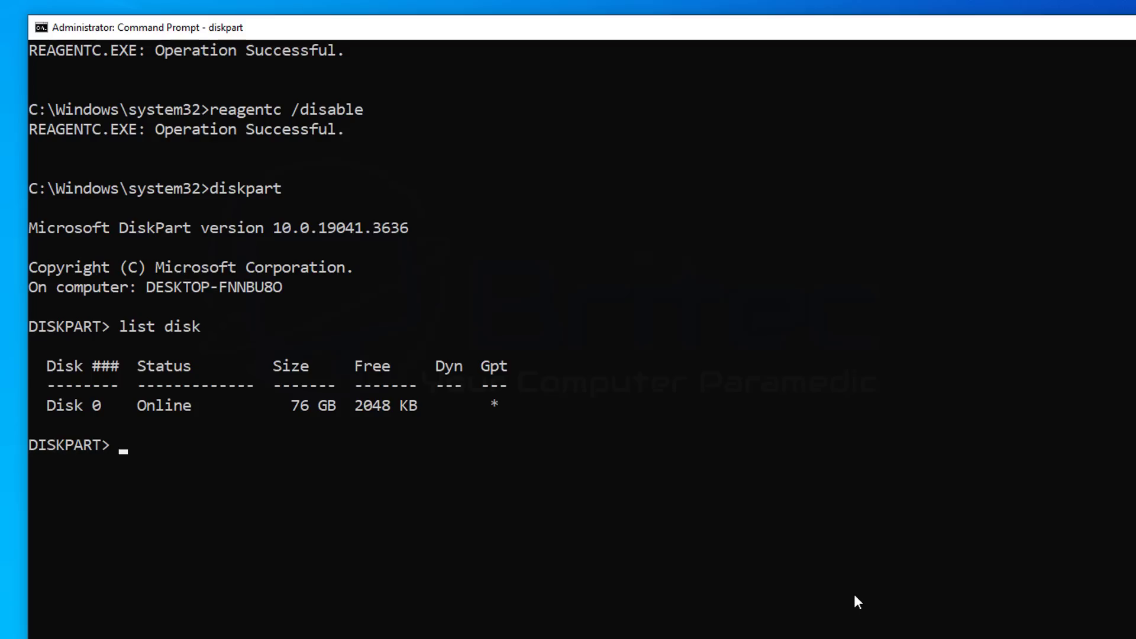
Select Disk 0 with sel disk 0 and list its four partitions with list part.
text(sel disk 0)
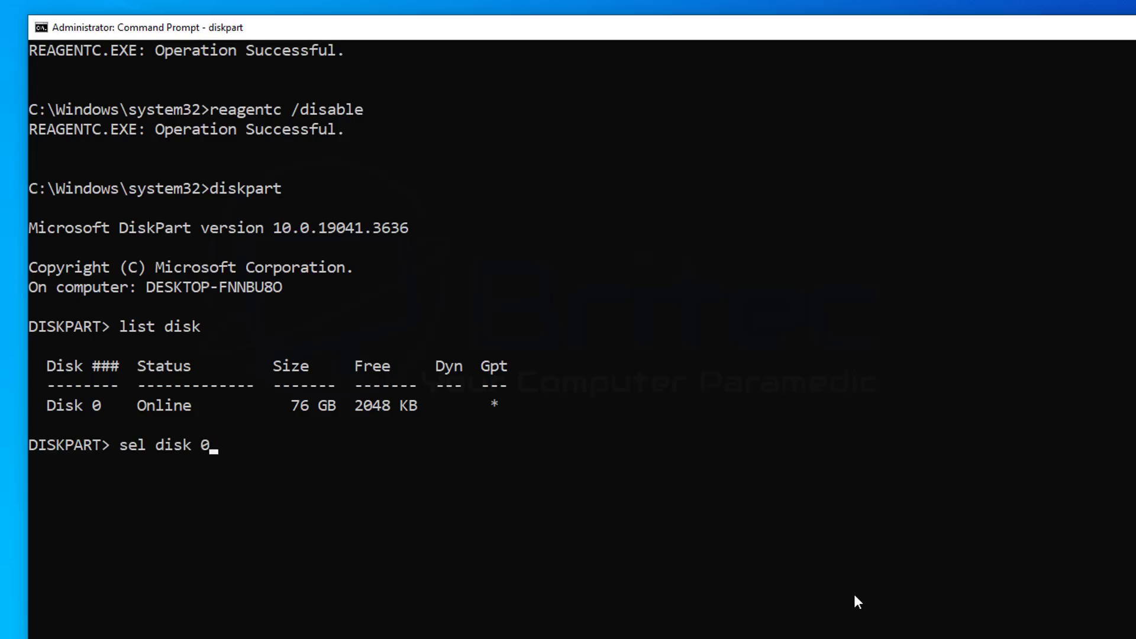
key(Return)
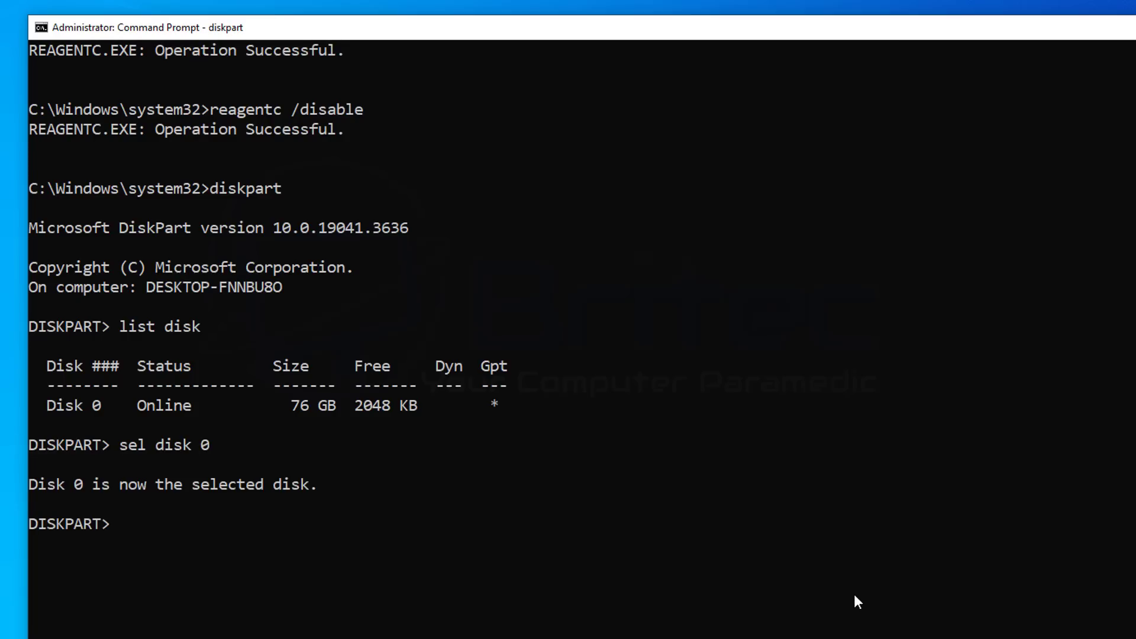
text(list part)
key(Return)
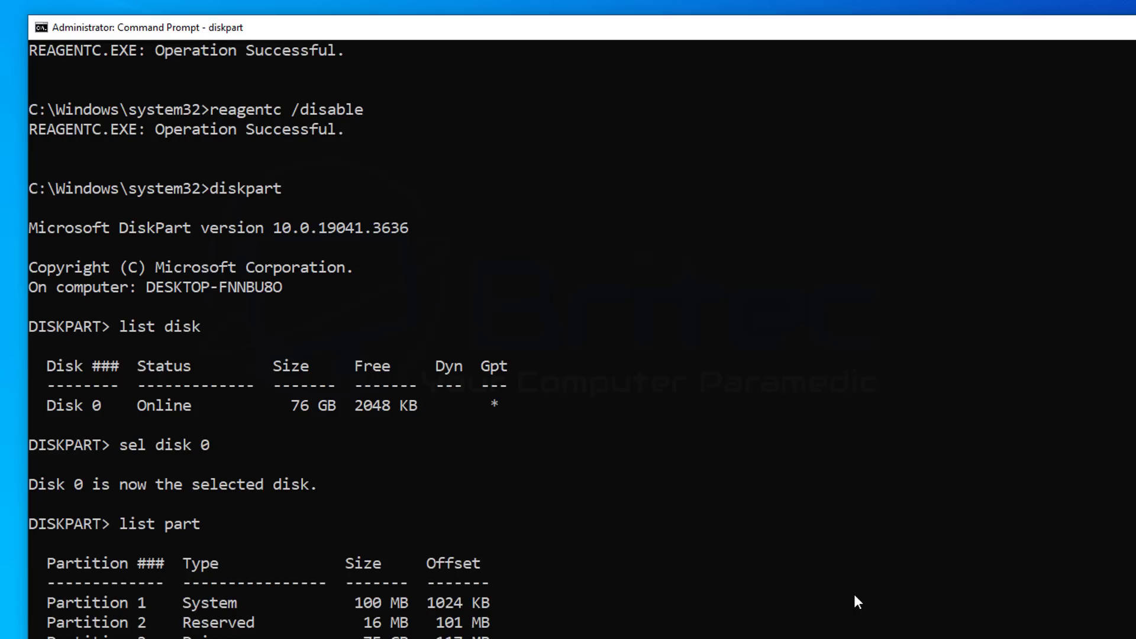
Highlight the 75 GB Partition 3 Primary row in the console, then clear the marking.
scroll(747, 423, down, 4)
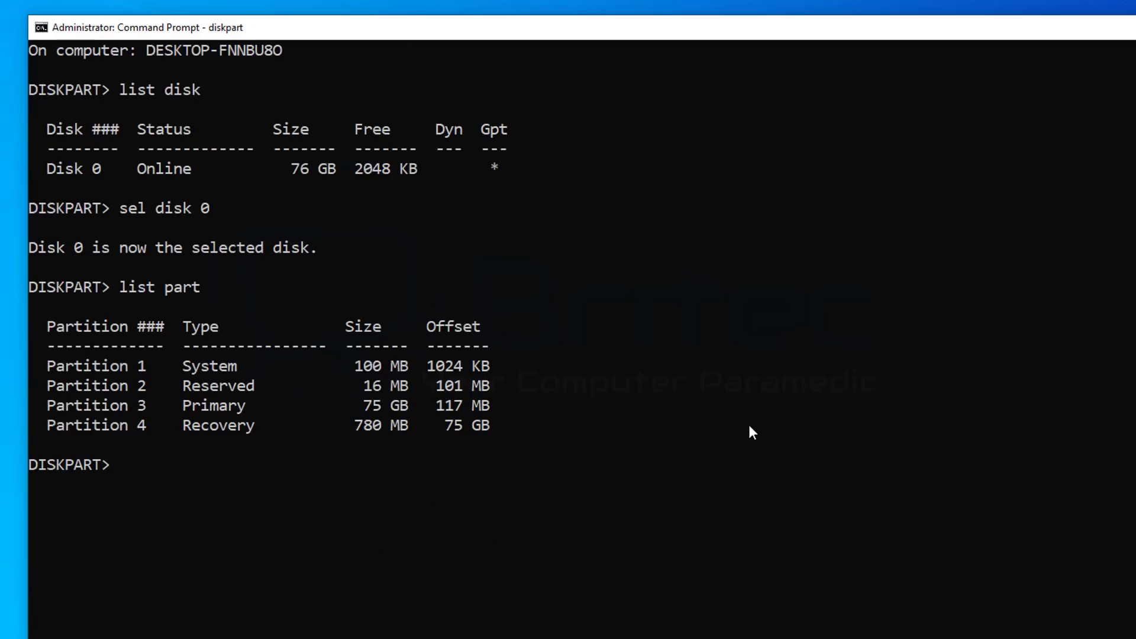
click(214, 523)
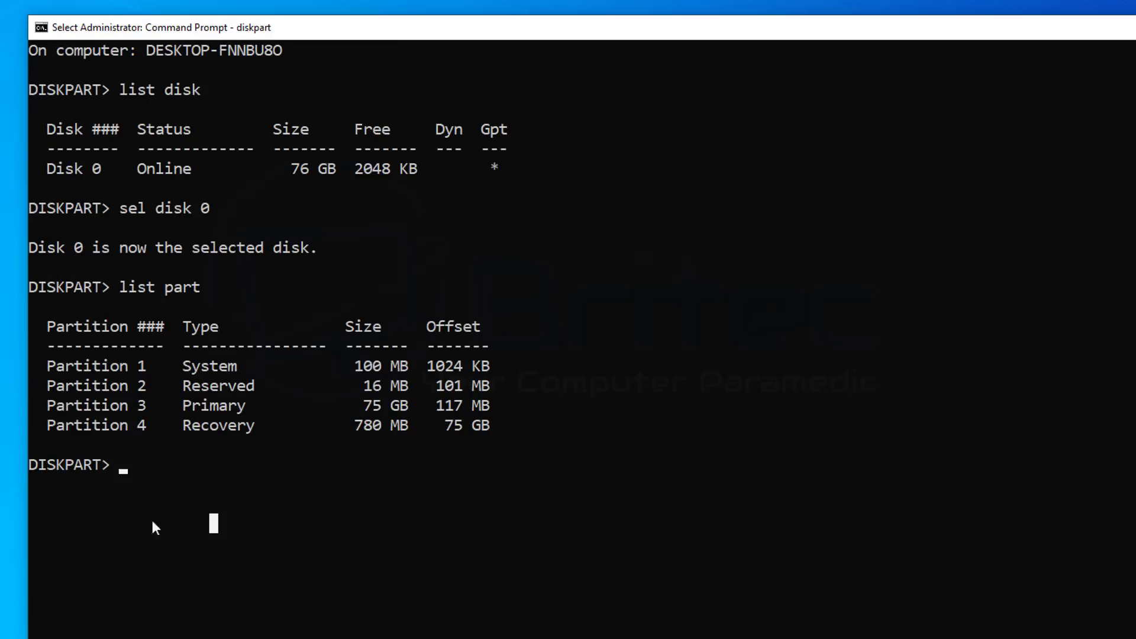
drag(38, 408, 268, 407)
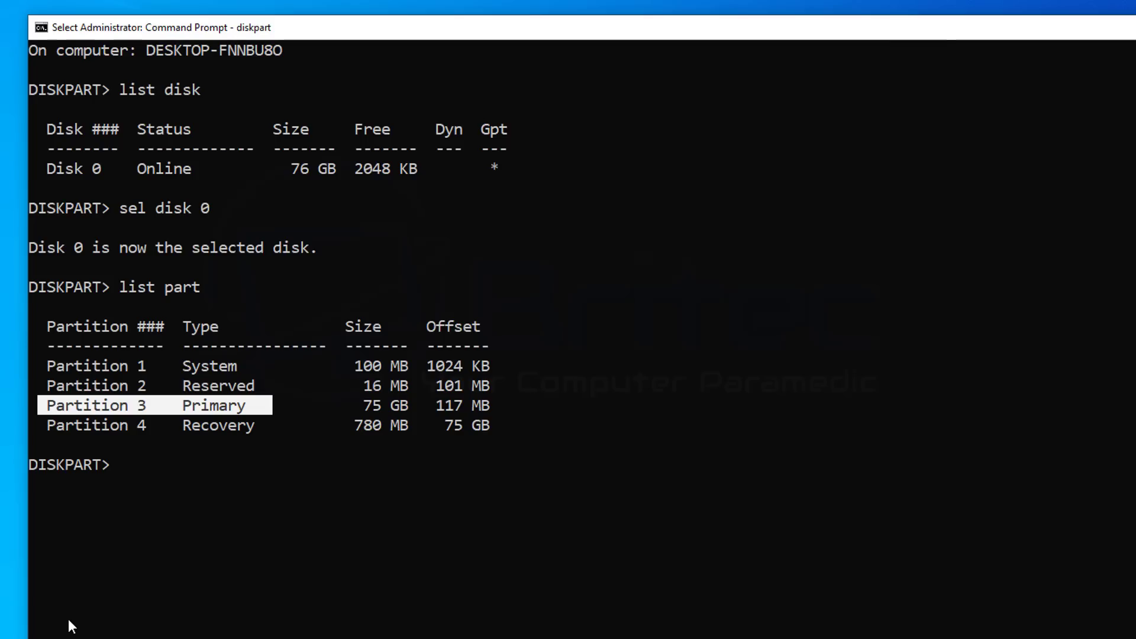
right_click(136, 547)
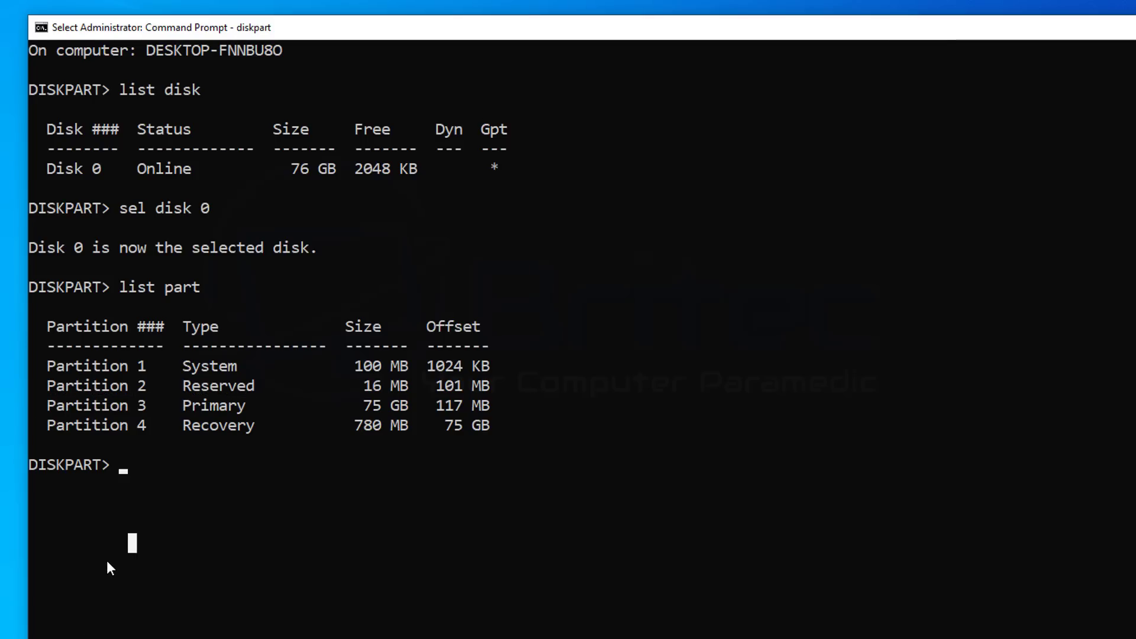
Select partition 3 and shrink it with shrink desired=250 minimum=250.
text(sel )
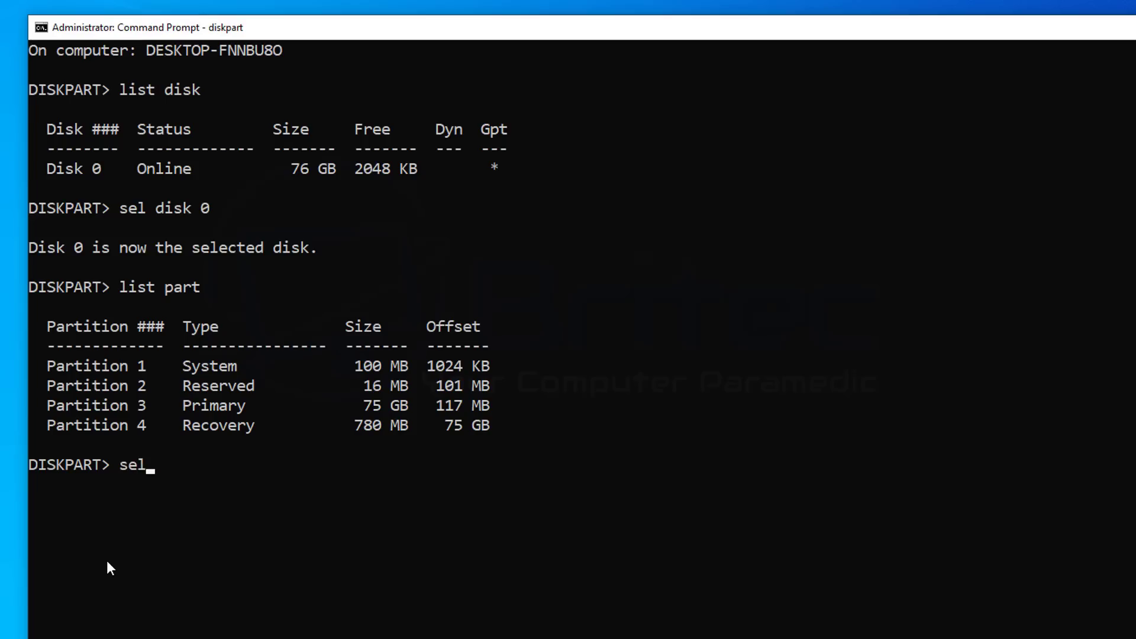
text(part 3)
key(Return)
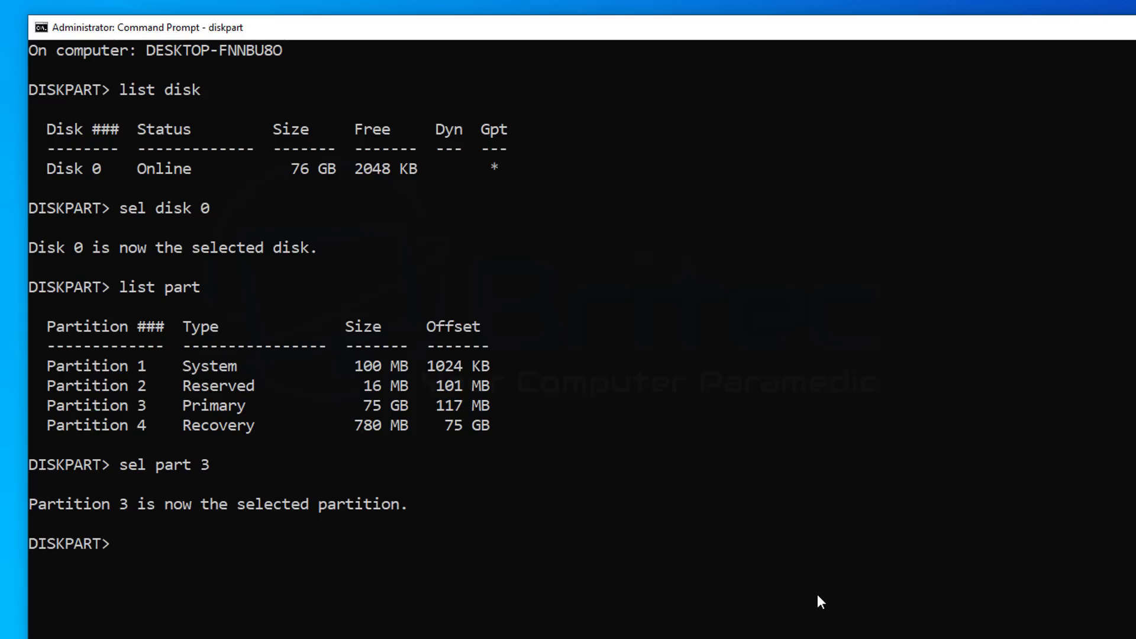
scroll(824, 590, down, 2)
scroll(825, 590, down, 1)
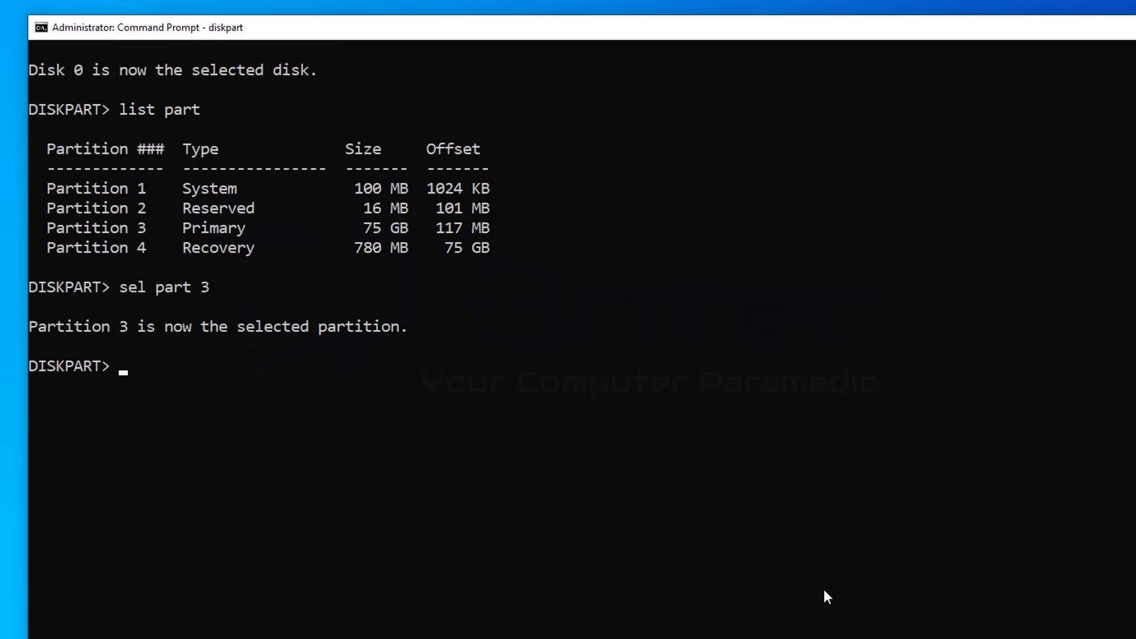
text(shrink desir)
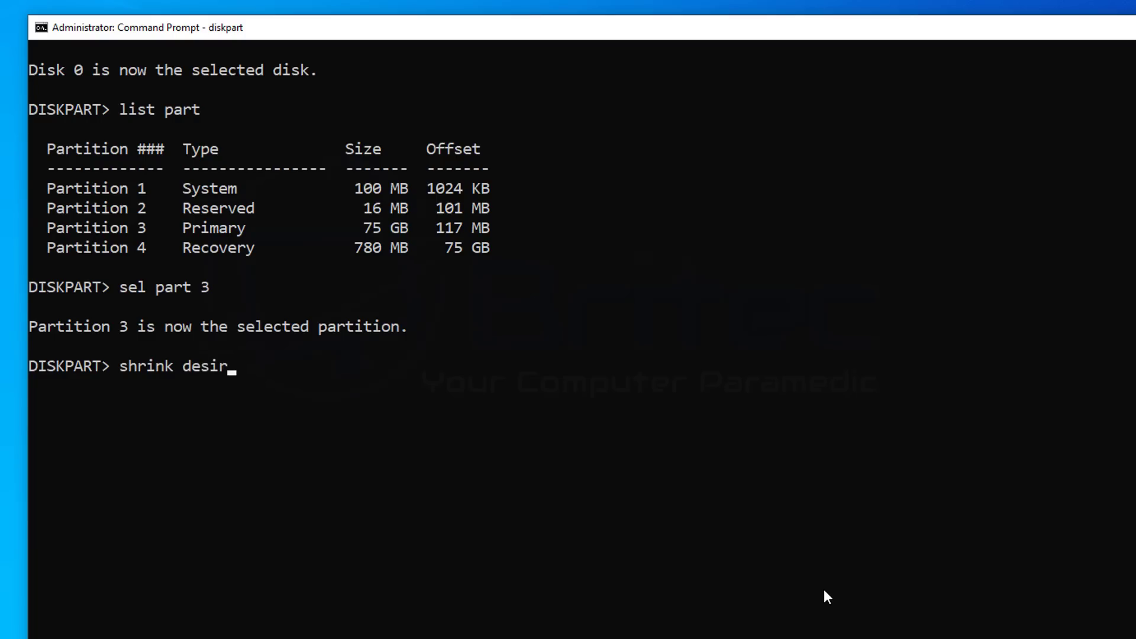
text(ed=250 min)
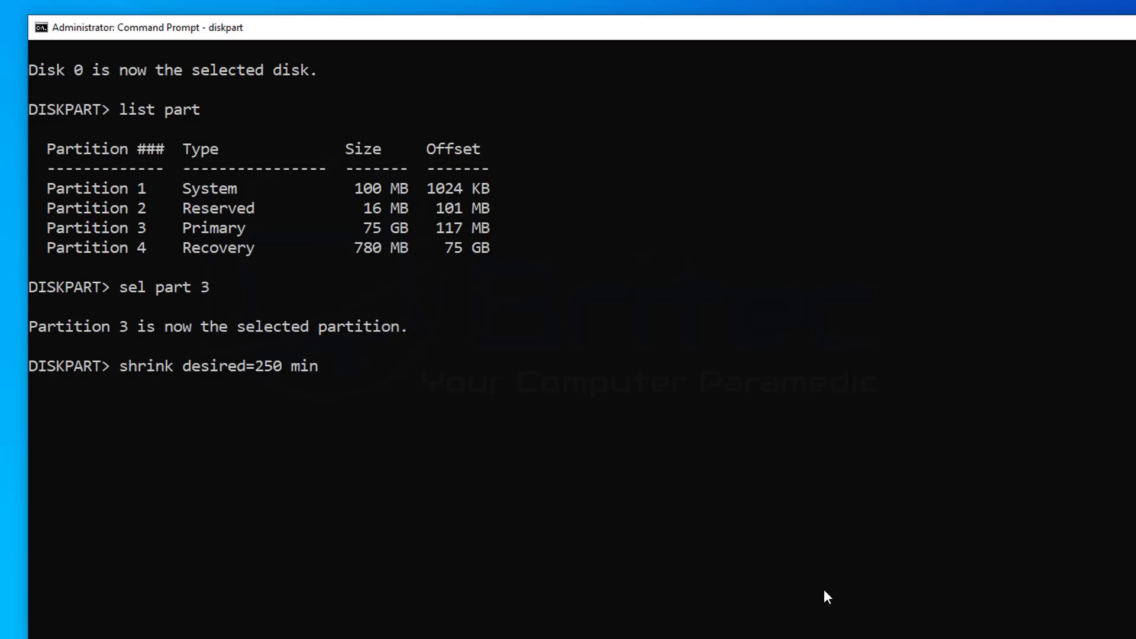
text(imum=250)
key(Return)
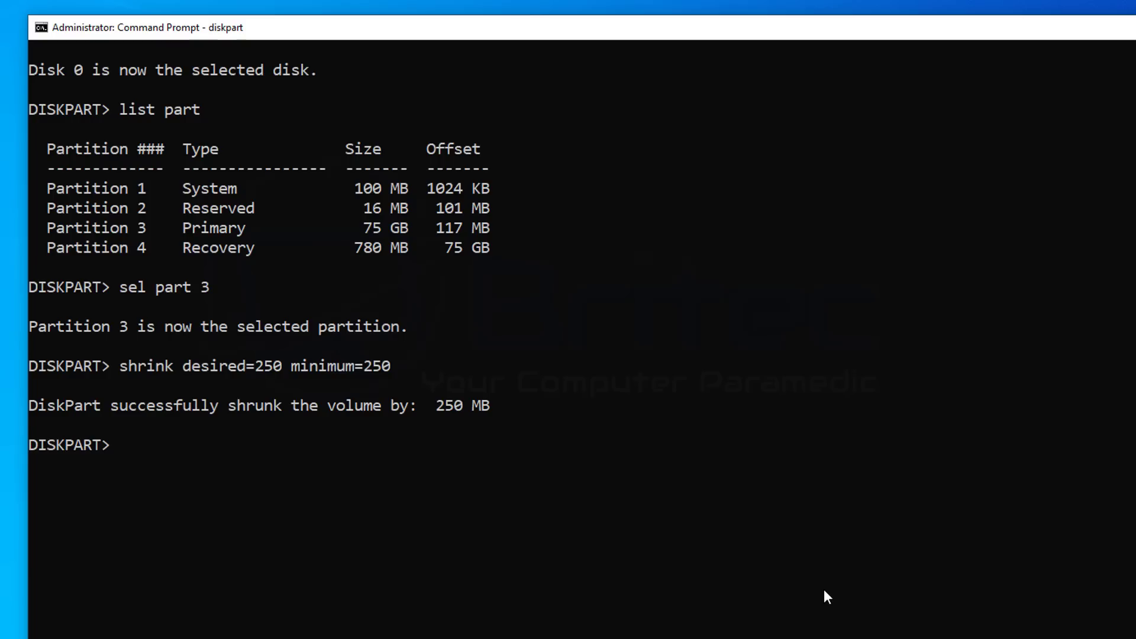
Select the 780 MB recovery partition 4 and remove it with delete partition override.
text(sel part 4)
click(140, 249)
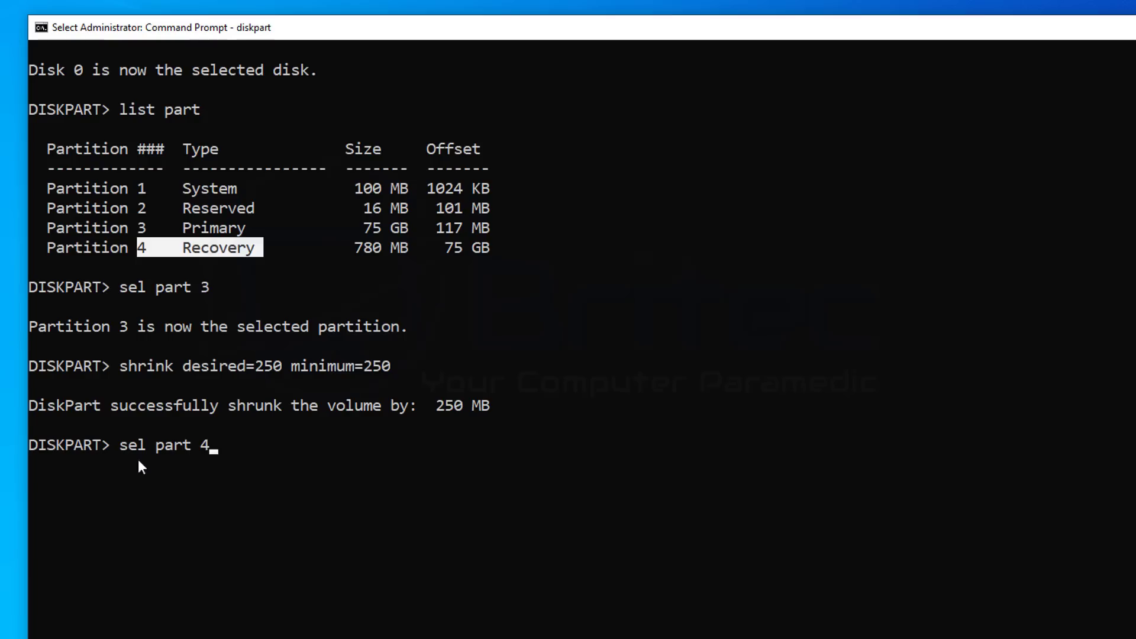
click(204, 504)
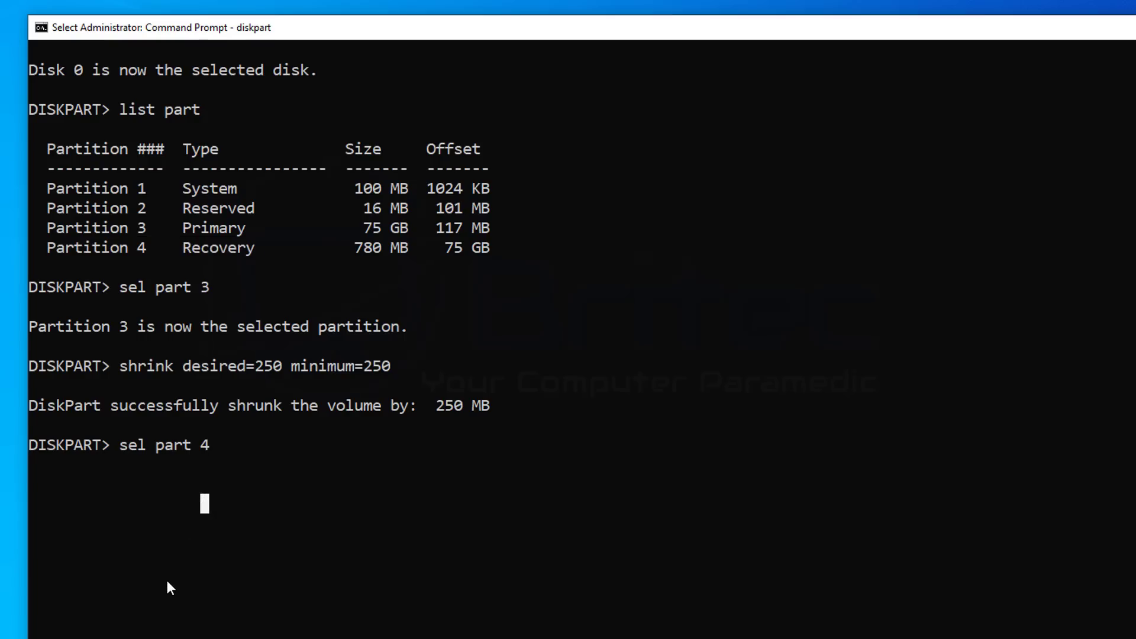
key(Escape)
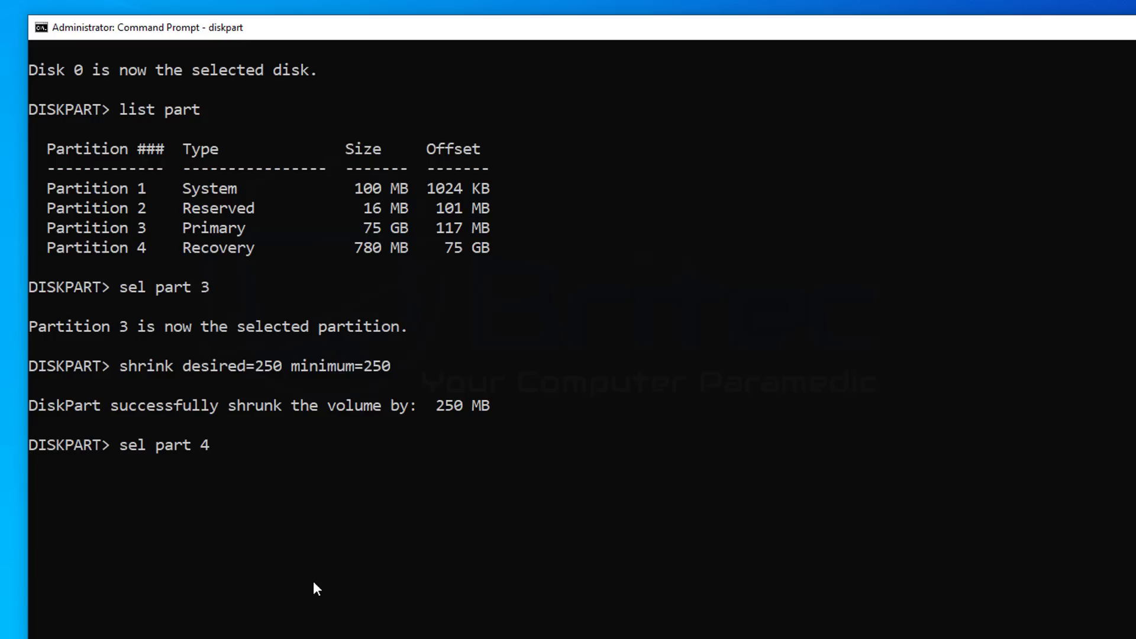
click(341, 584)
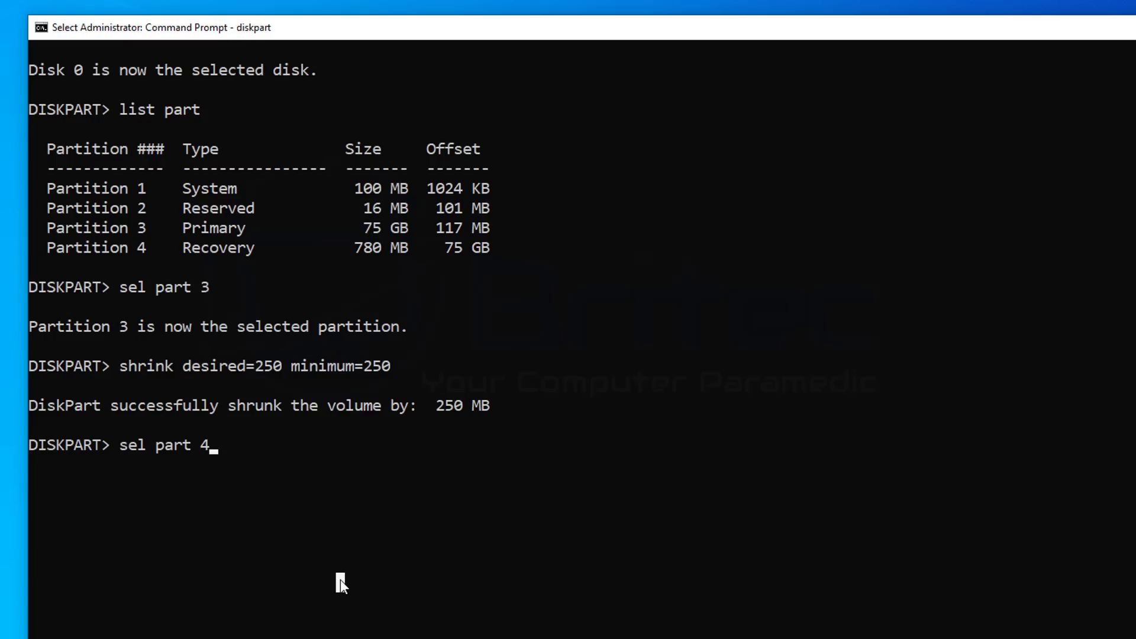
key(Escape)
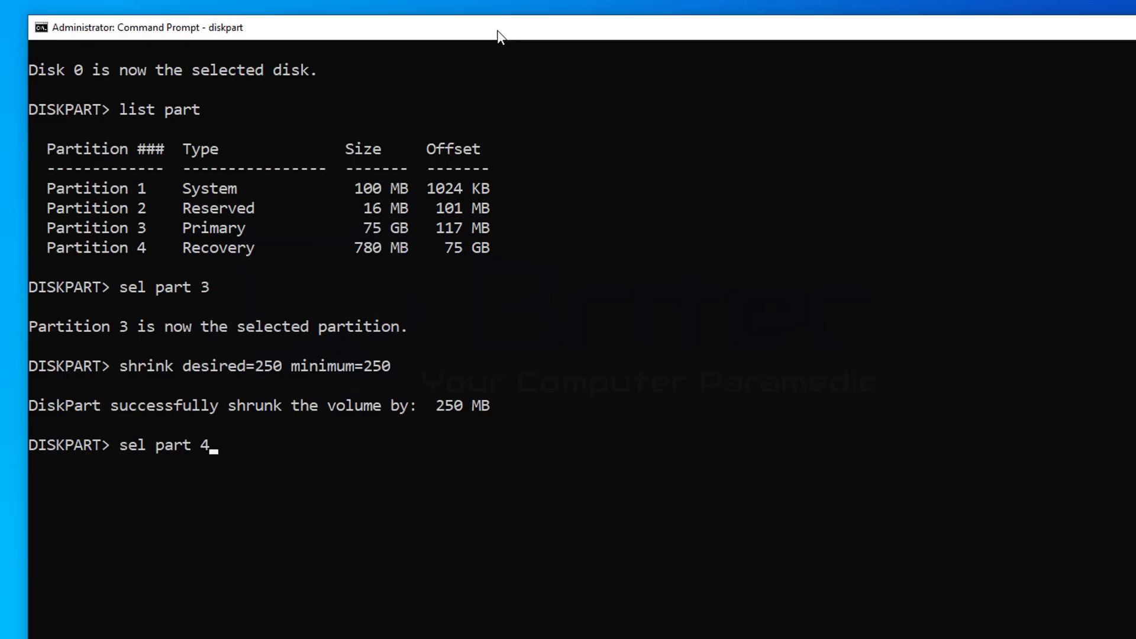
key(Return)
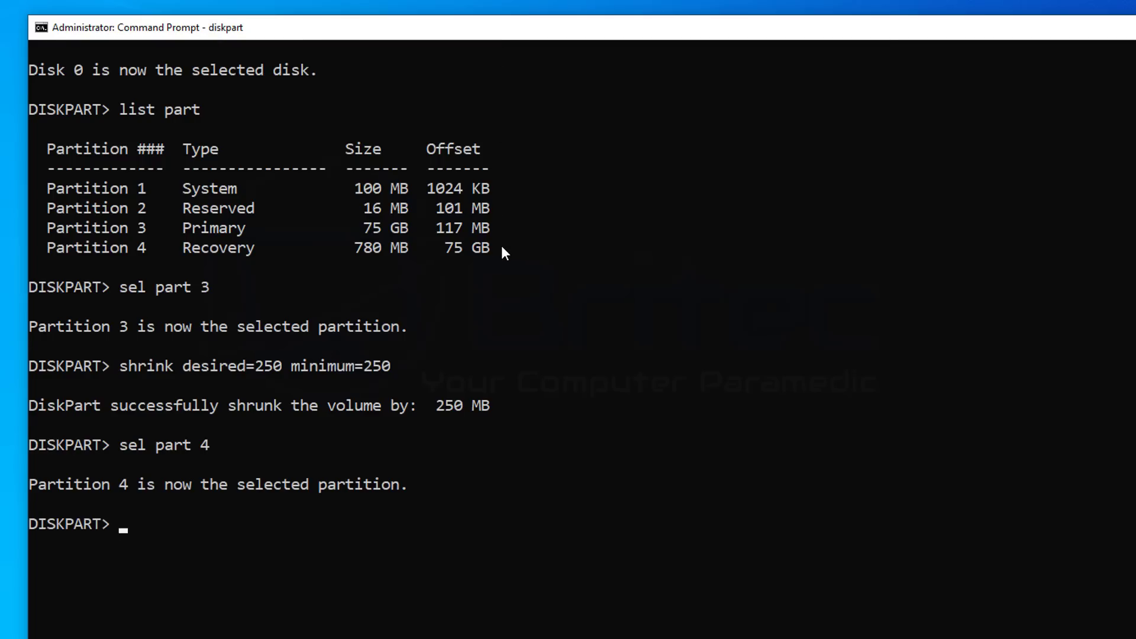
text(delete parti)
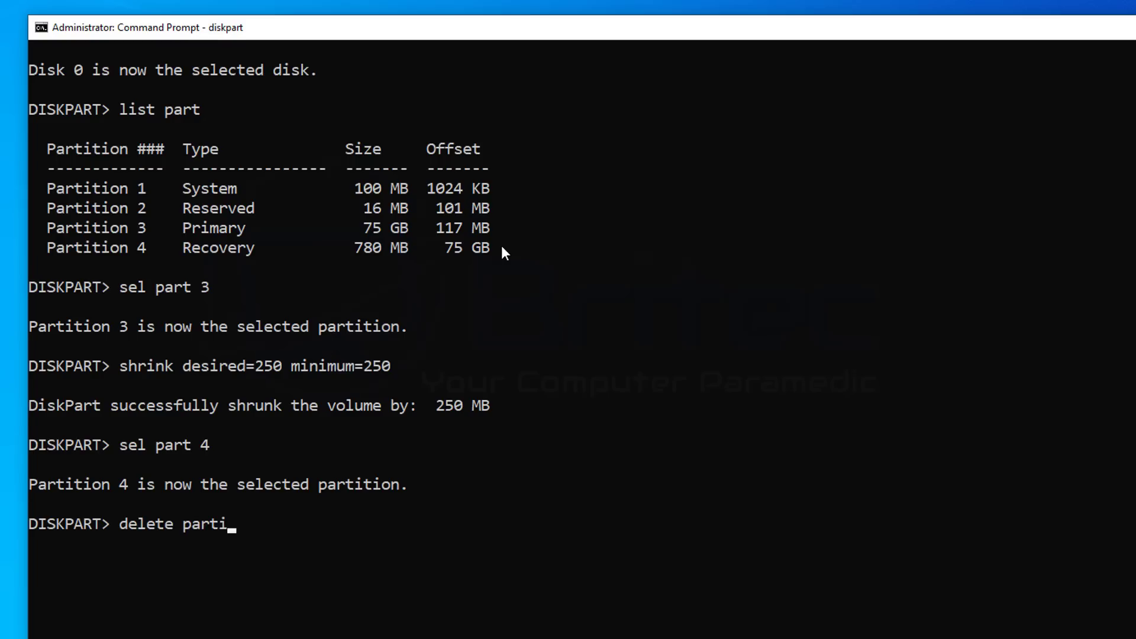
text(tion overr)
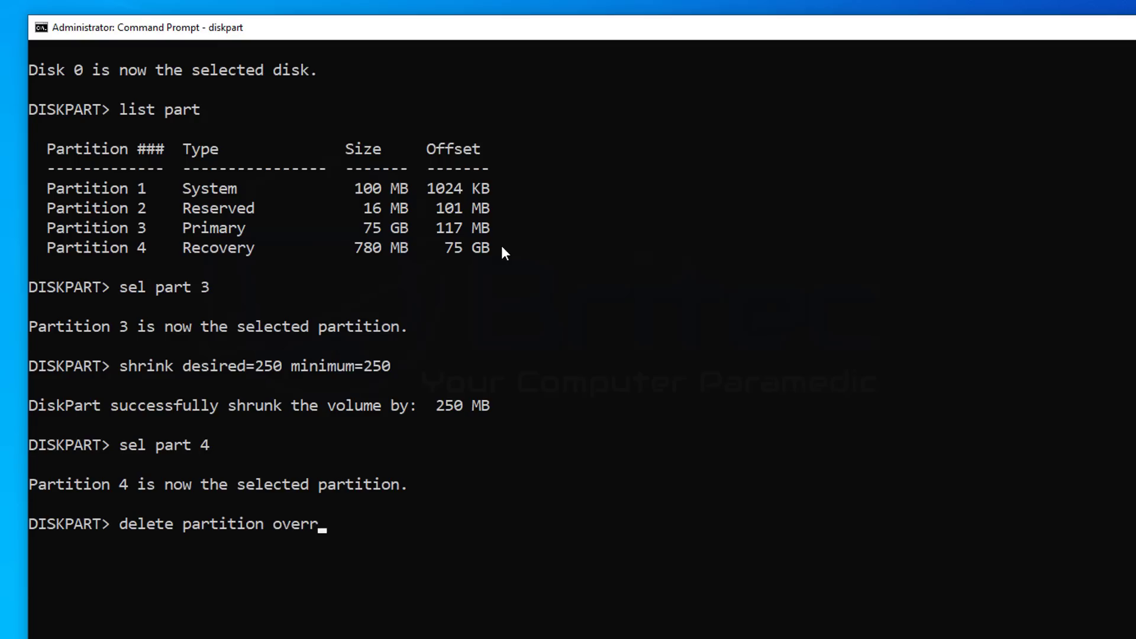
text(ide)
key(Return)
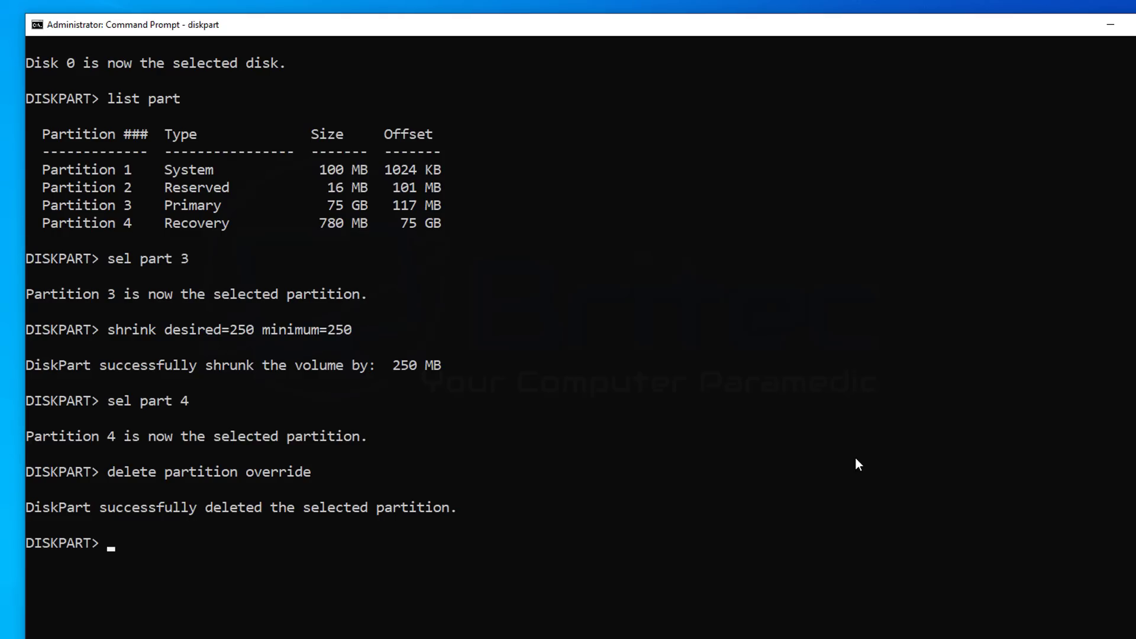
List the disks to confirm Disk 0 is GPT with 1032 MB free, then paste the recovery create-partition command.
text(list disk)
key(Return)
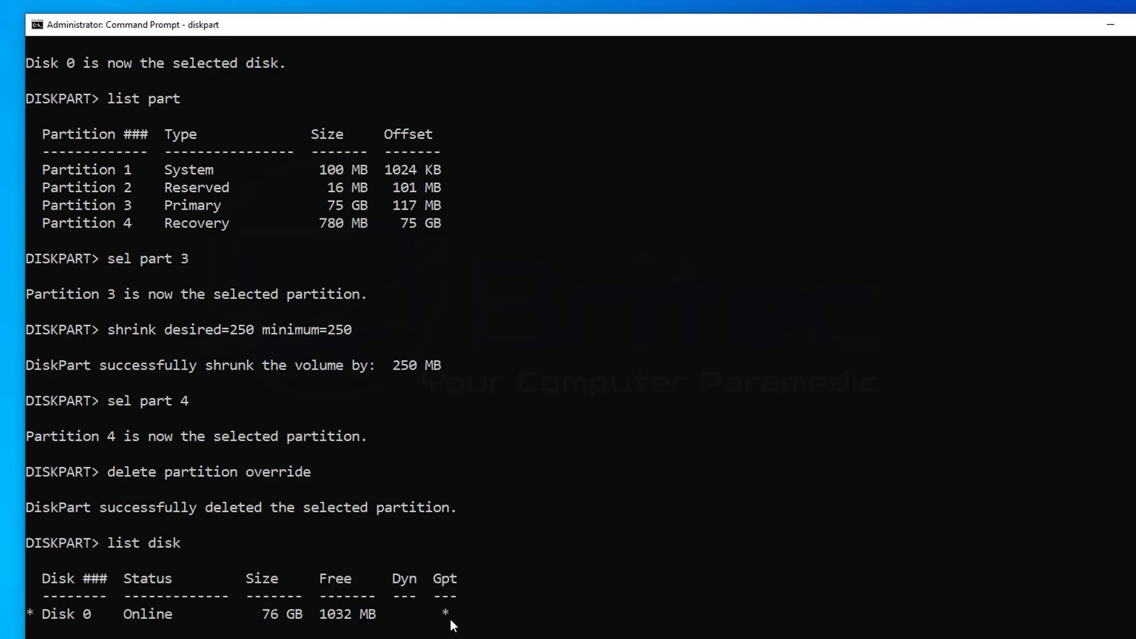
drag(437, 612, 465, 618)
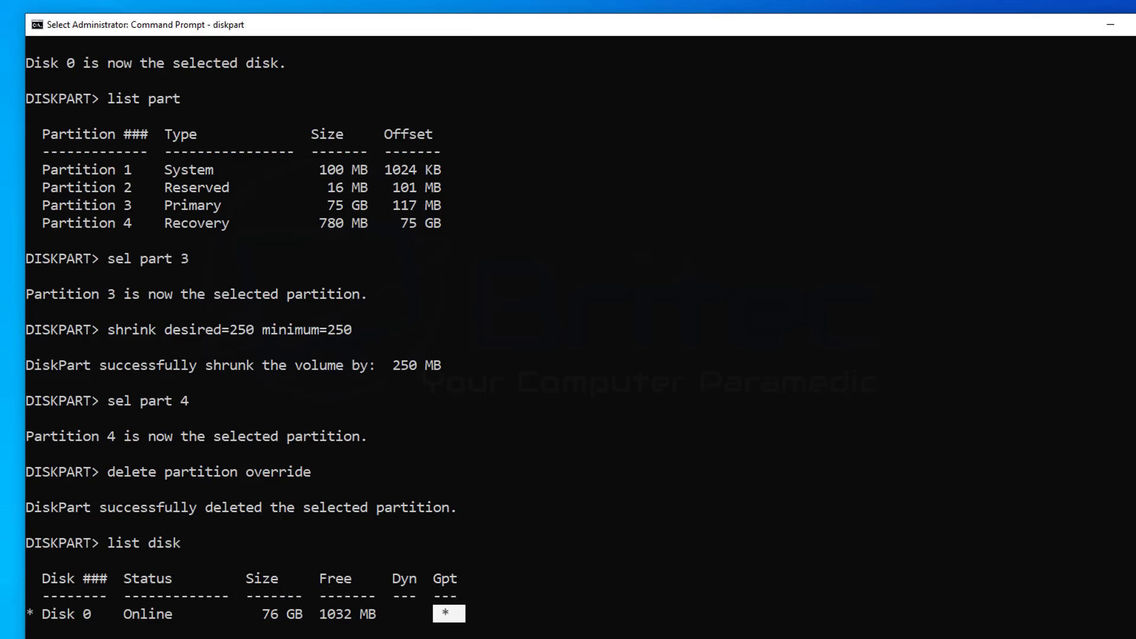
scroll(457, 563, down, 2)
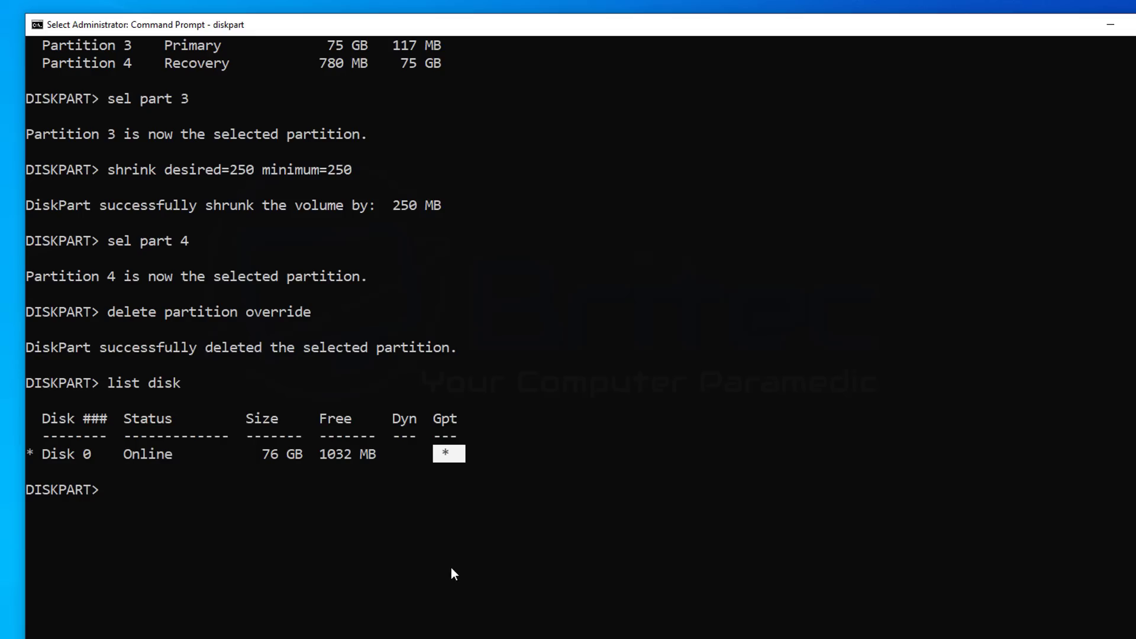
scroll(453, 492, down, 1)
click(431, 509)
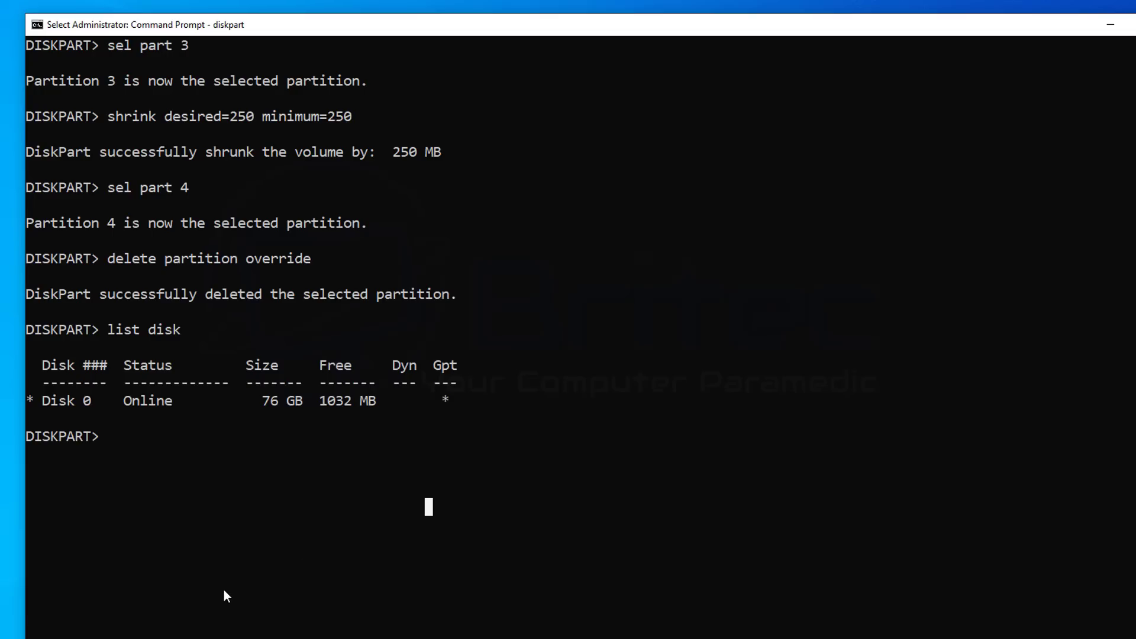
text(create partition primary id=de94bba4-06d1-4d40-a16a-bfd50179d6ac)
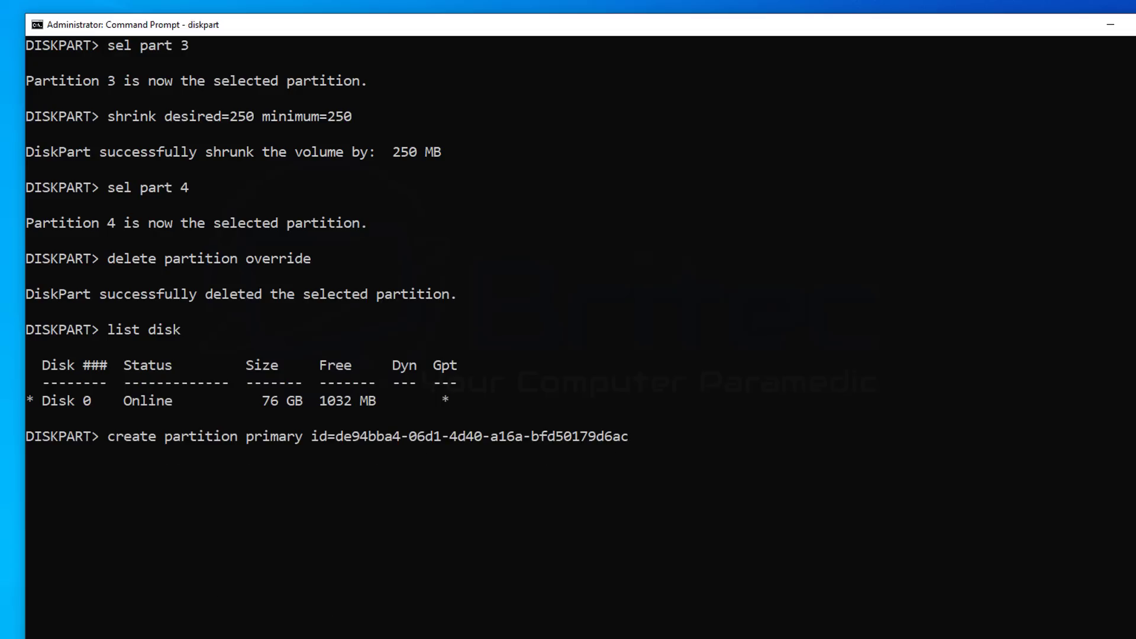
Run 'create partition primary id=de94bba4-06d1-4d40-a16a-bfd50179d6ac' to create the recovery partition.
key(alt+Tab)
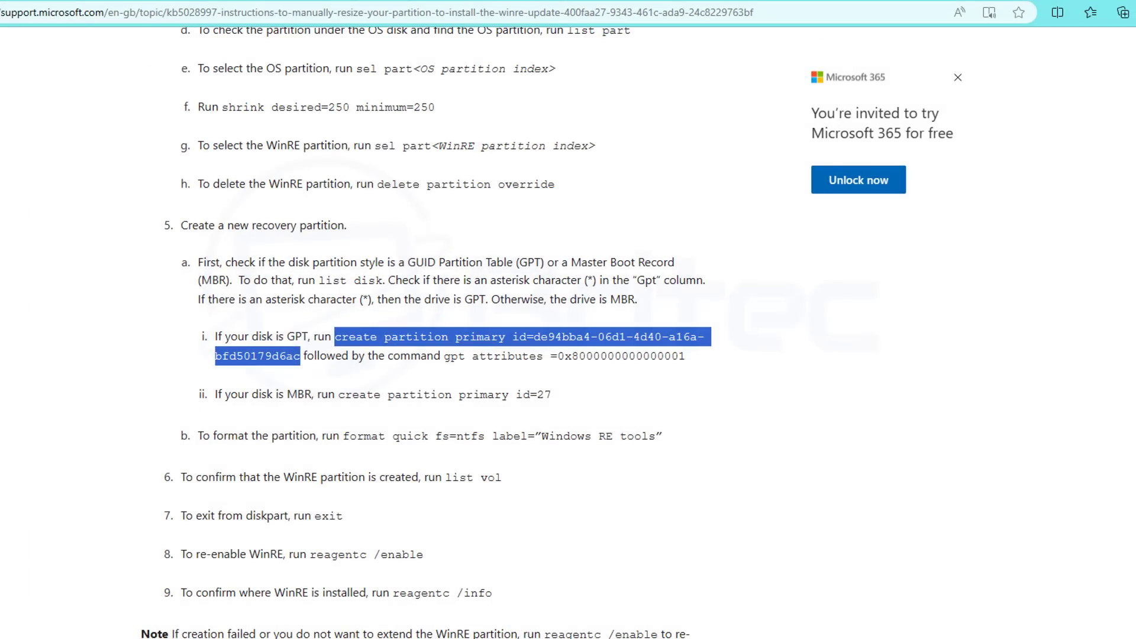
key(alt+Tab)
text(create partition primary id=de94bba4-06d1-4d40-a16a-bfd50179d6ac)
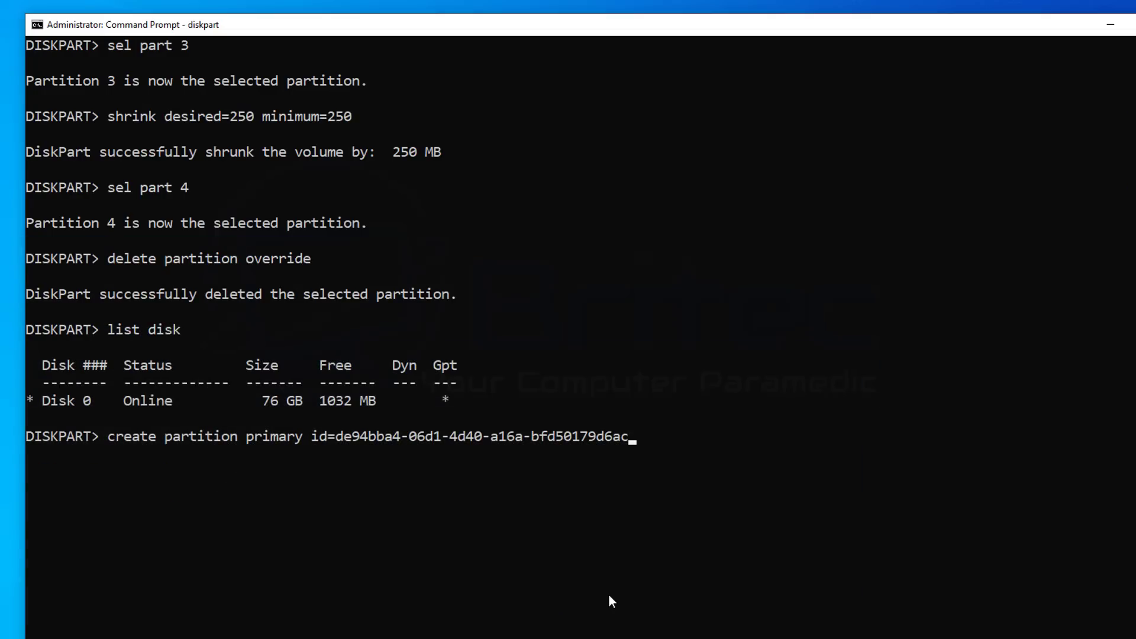
click(608, 595)
click(609, 597)
key(Return)
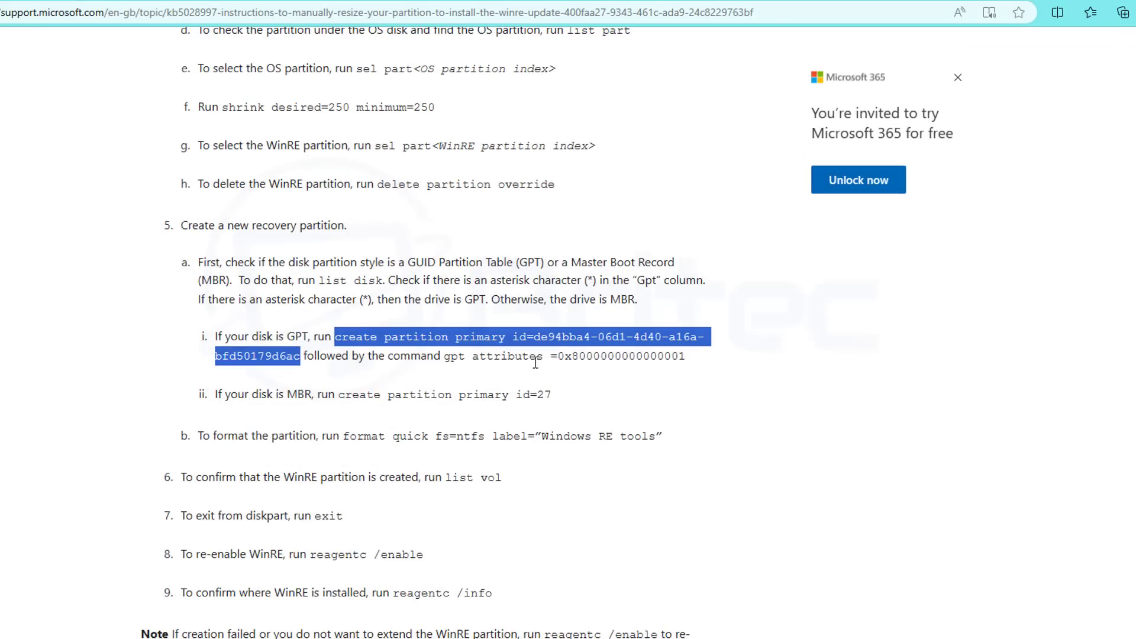
click(454, 358)
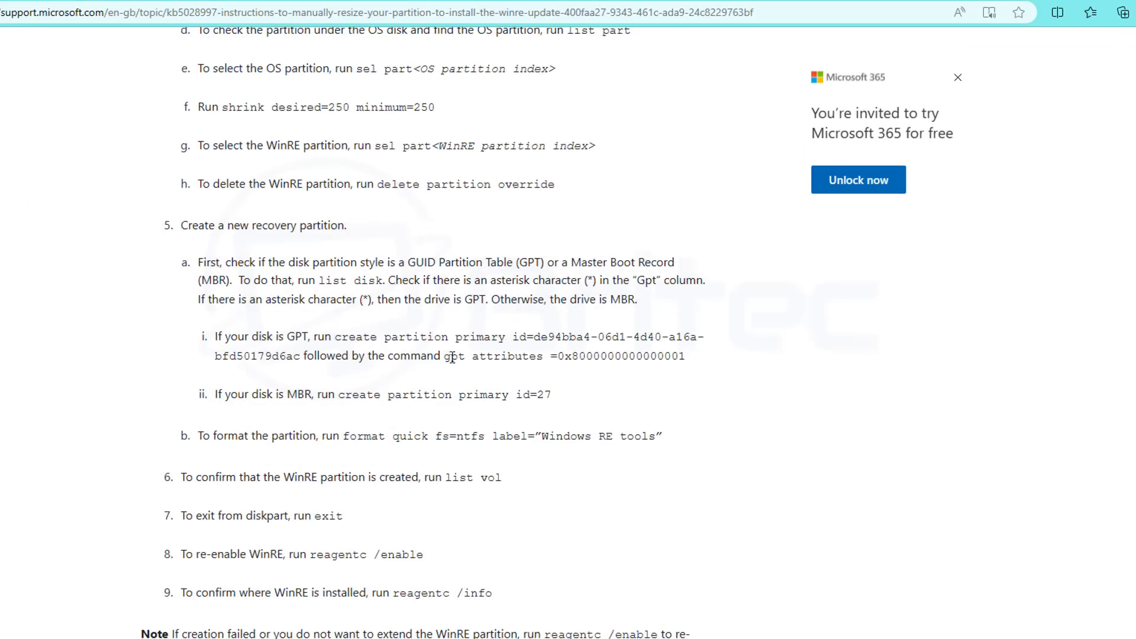
drag(454, 358, 676, 362)
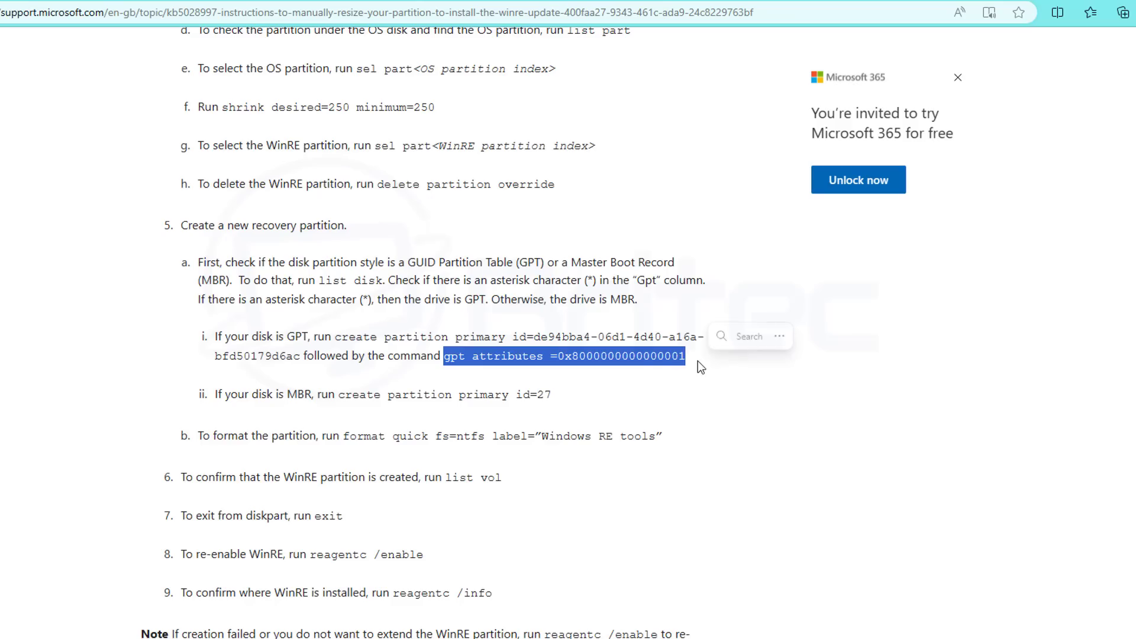
right_click(652, 355)
click(686, 371)
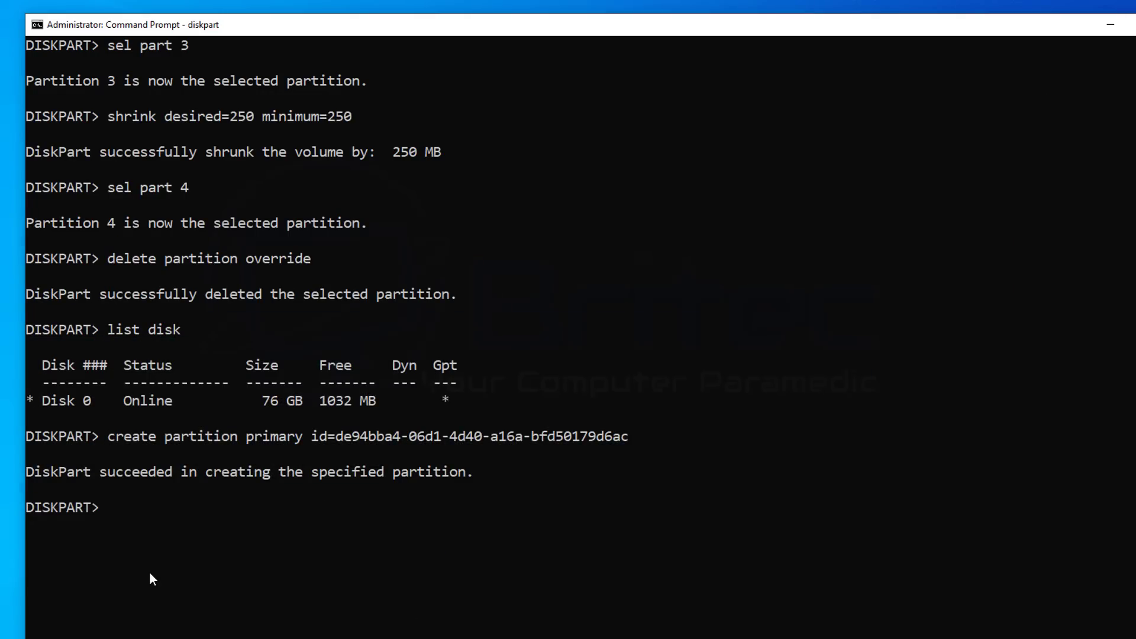
key(ctrl+v)
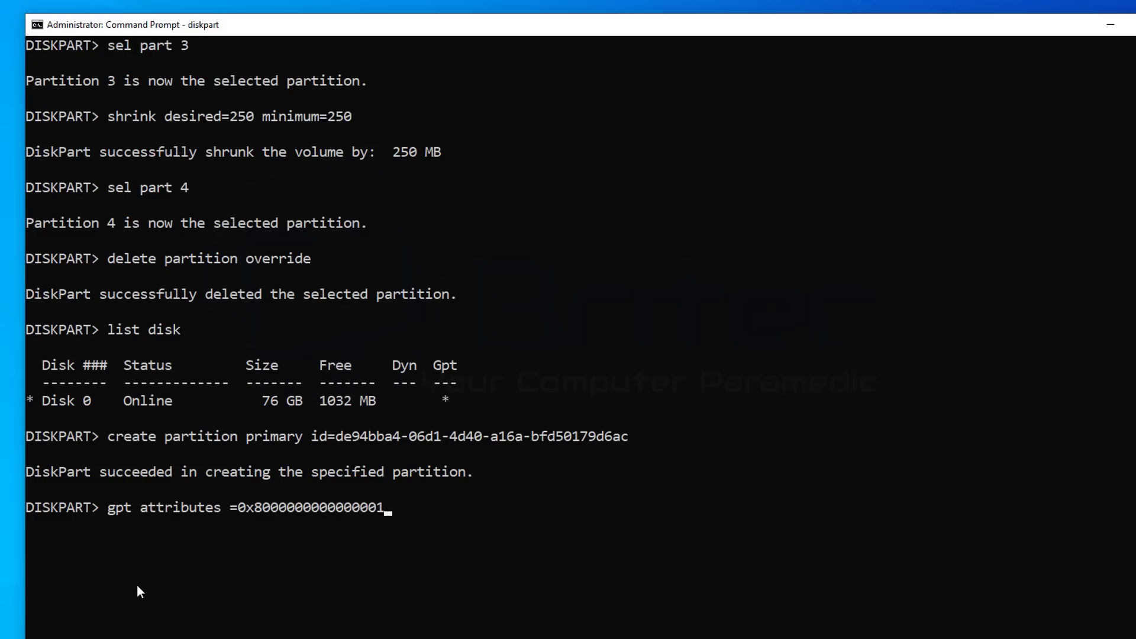
key(Return)
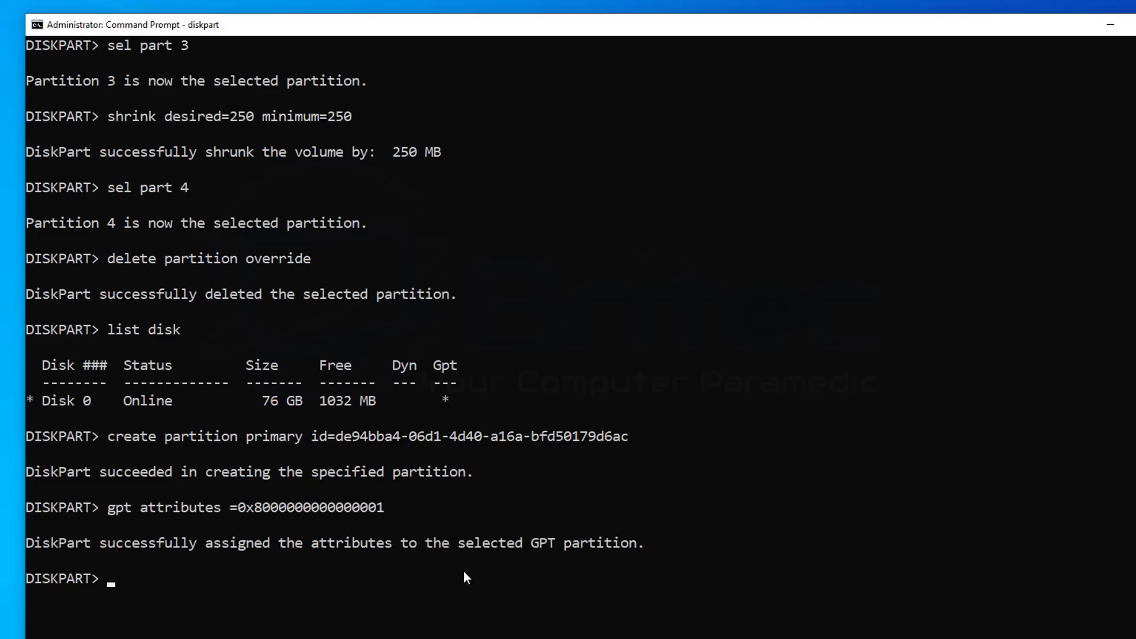
scroll(604, 580, down, 1)
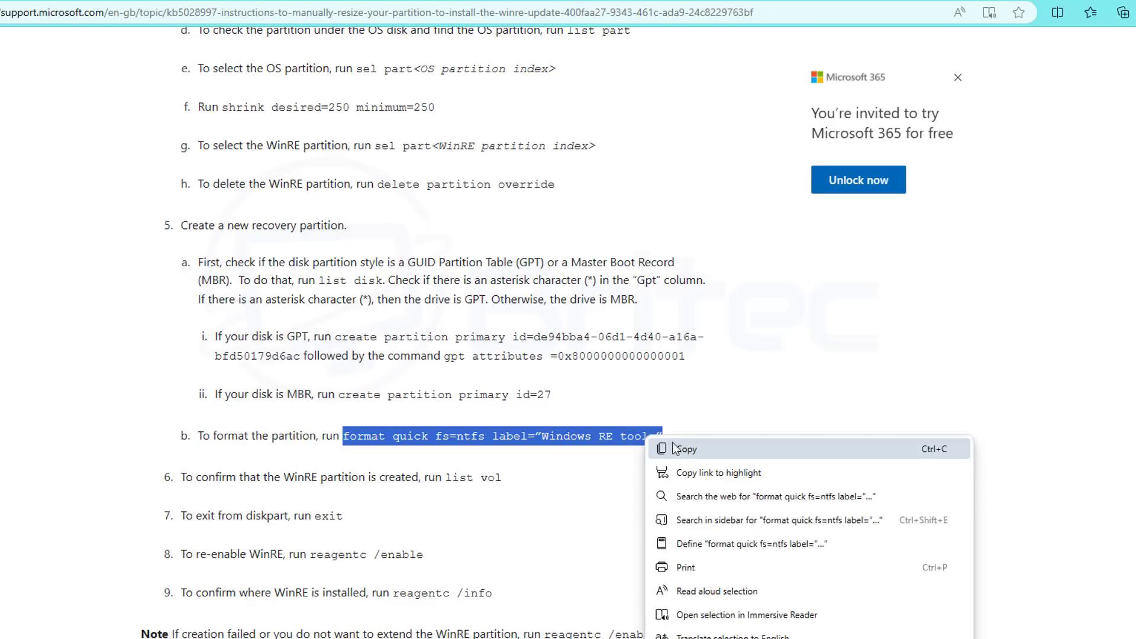
Quick-format the new partition as NTFS with the label "Windows RE tools".
click(707, 447)
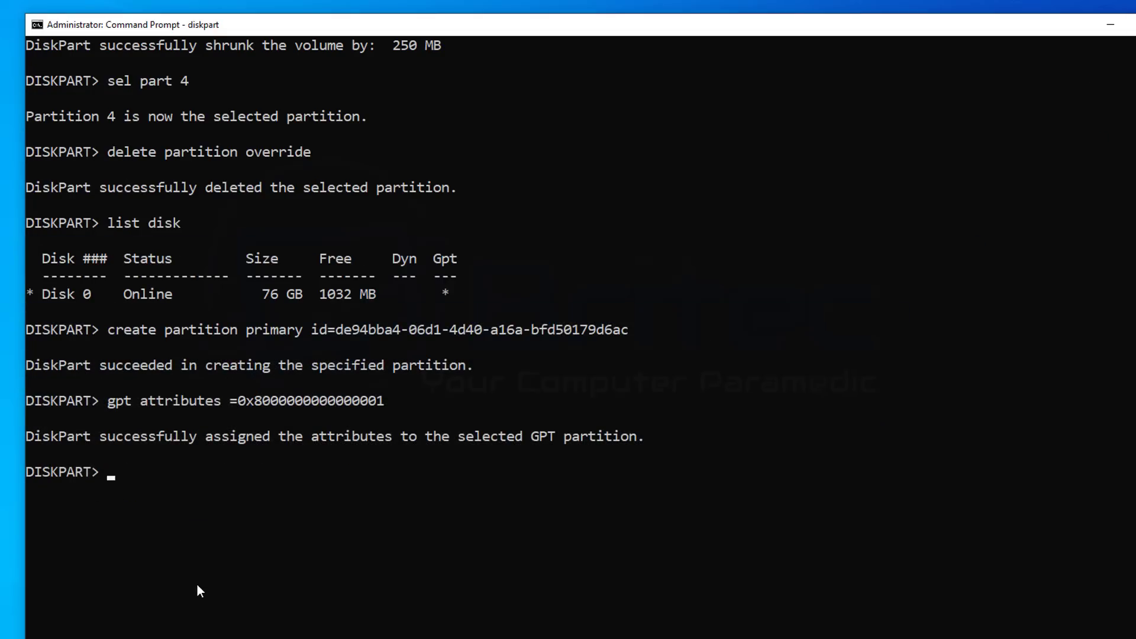
right_click(200, 589)
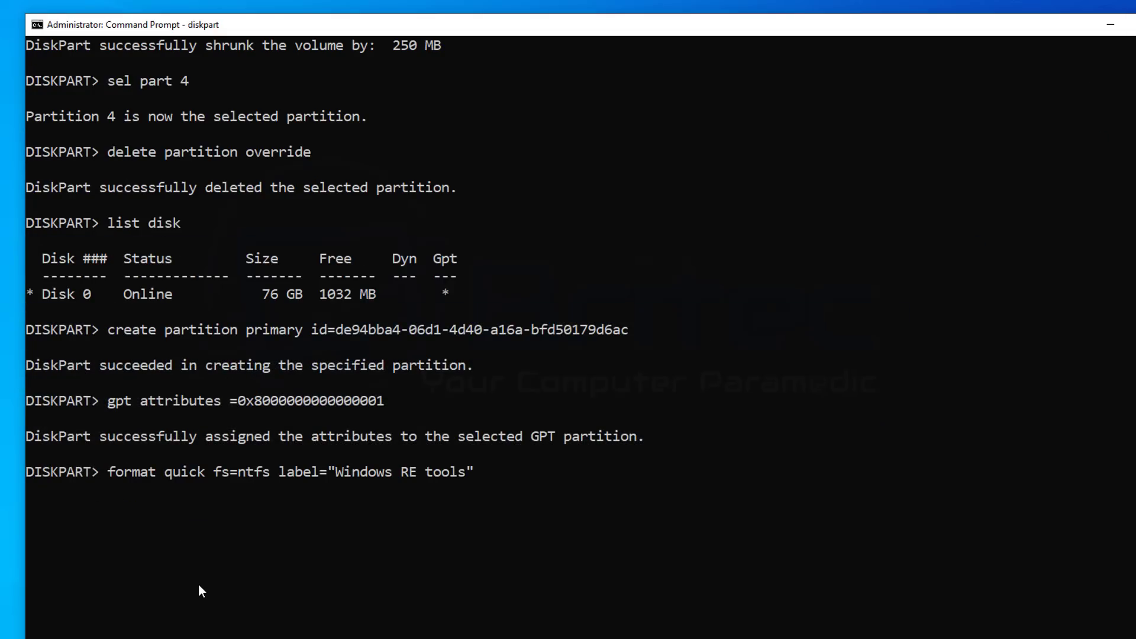
click(187, 623)
key(BackSpace)
key(Return)
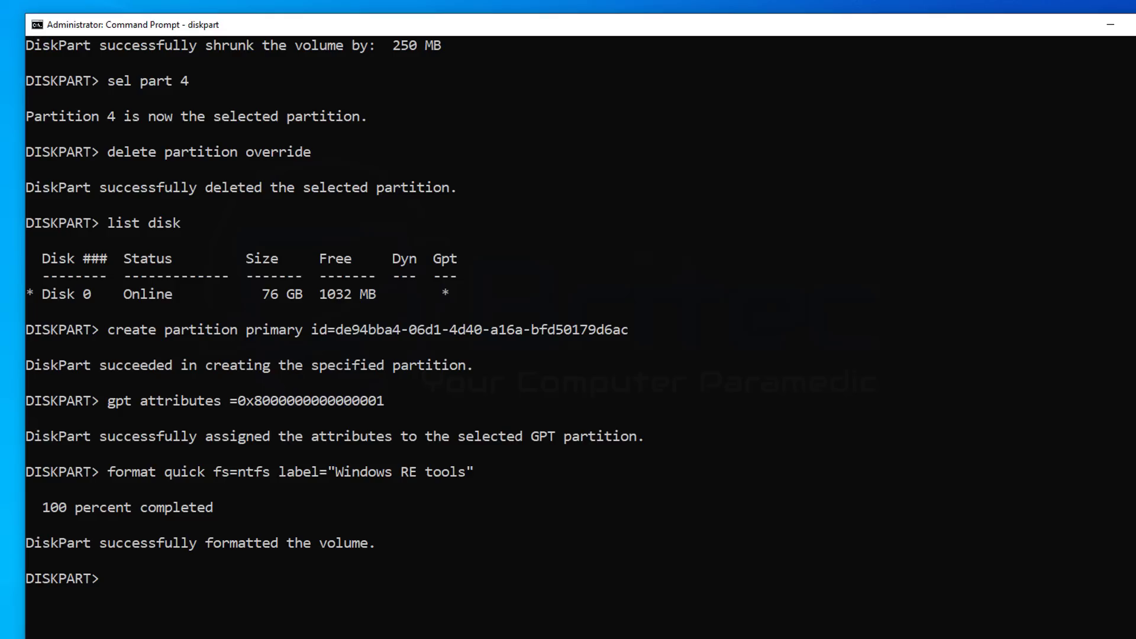
key(ctrl+m)
Exit diskpart and run 'reagentc /enable', which reports Operation Successful.
text(exit)
key(Return)
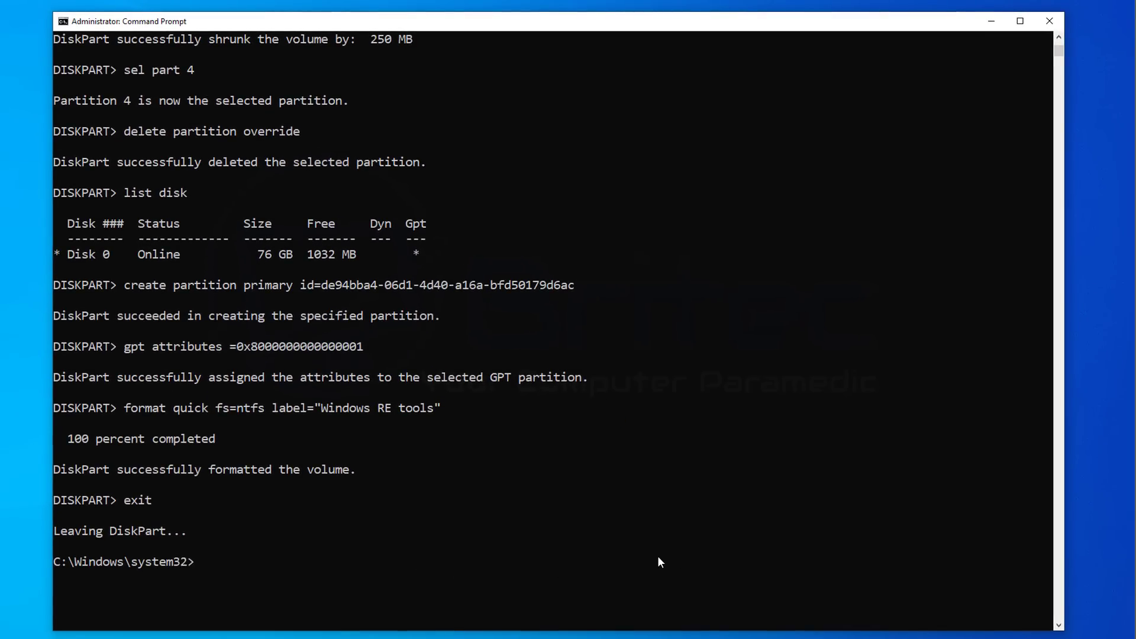
text(reagentc /enable)
key(Return)
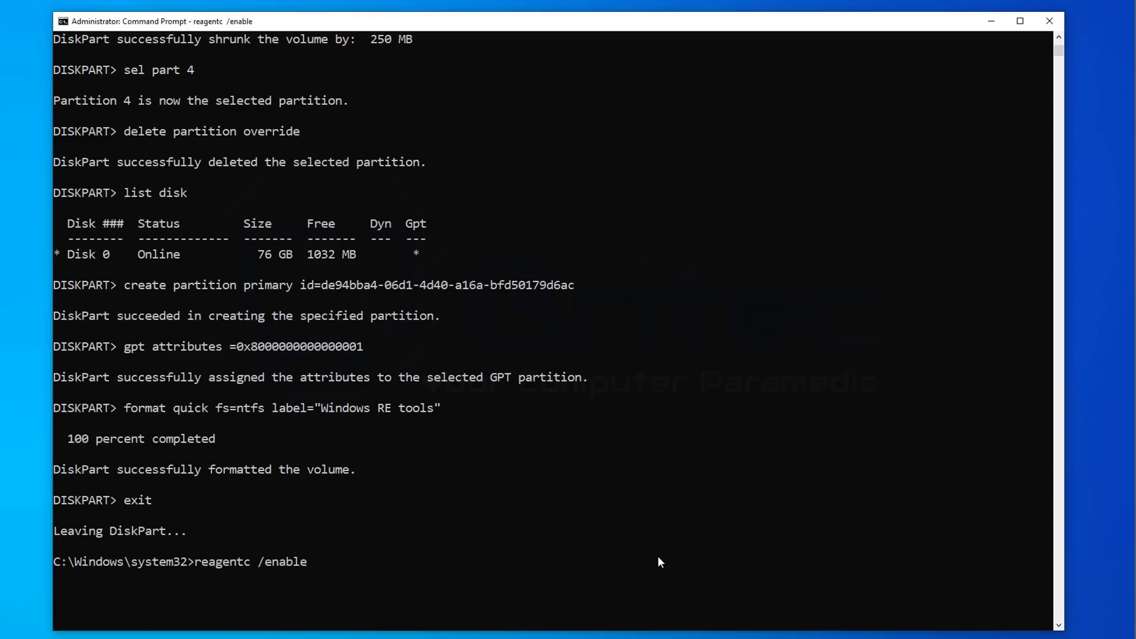
scroll(438, 480, down, 1)
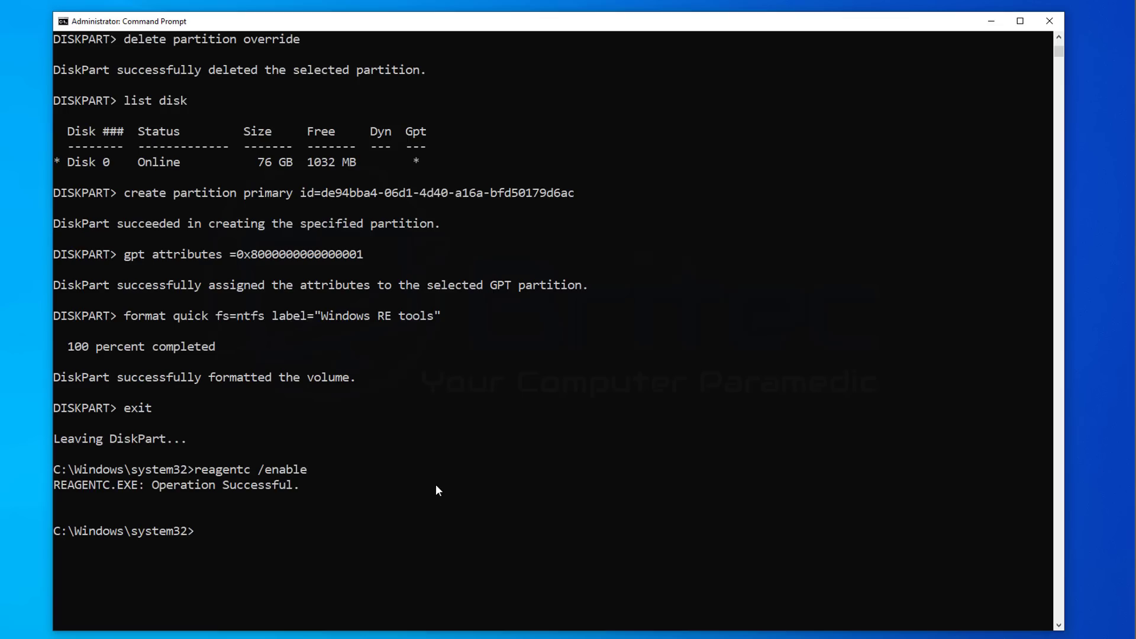
Close Command Prompt, inspect the 1.01 GB recovery partition in Disk Management, then close it.
click(1050, 21)
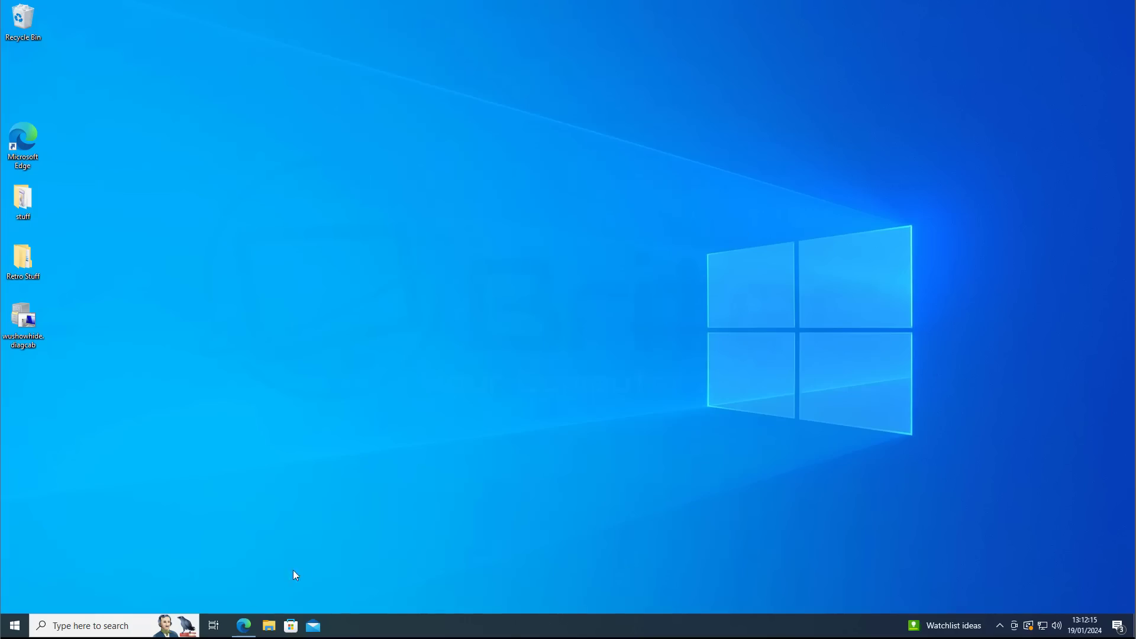
right_click(14, 626)
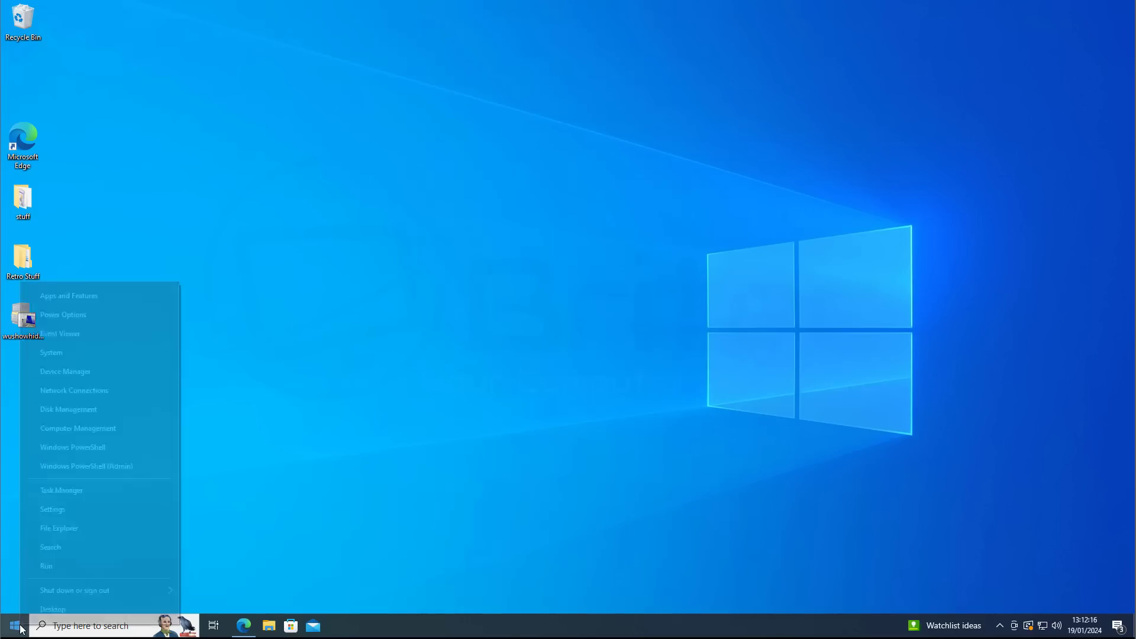
click(77, 412)
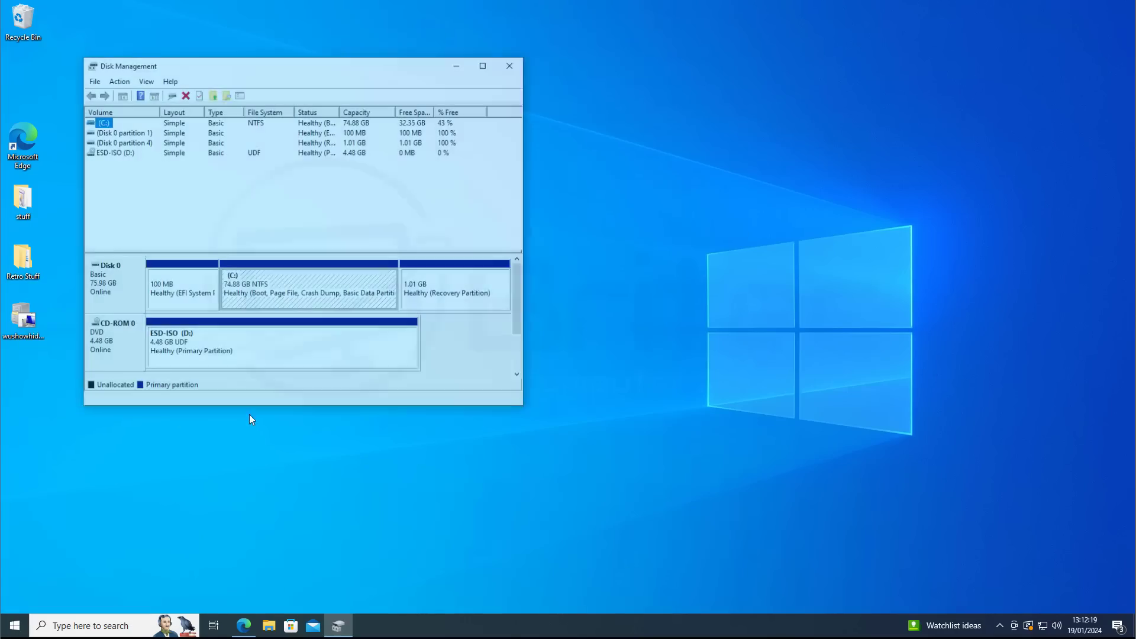
click(485, 64)
click(840, 235)
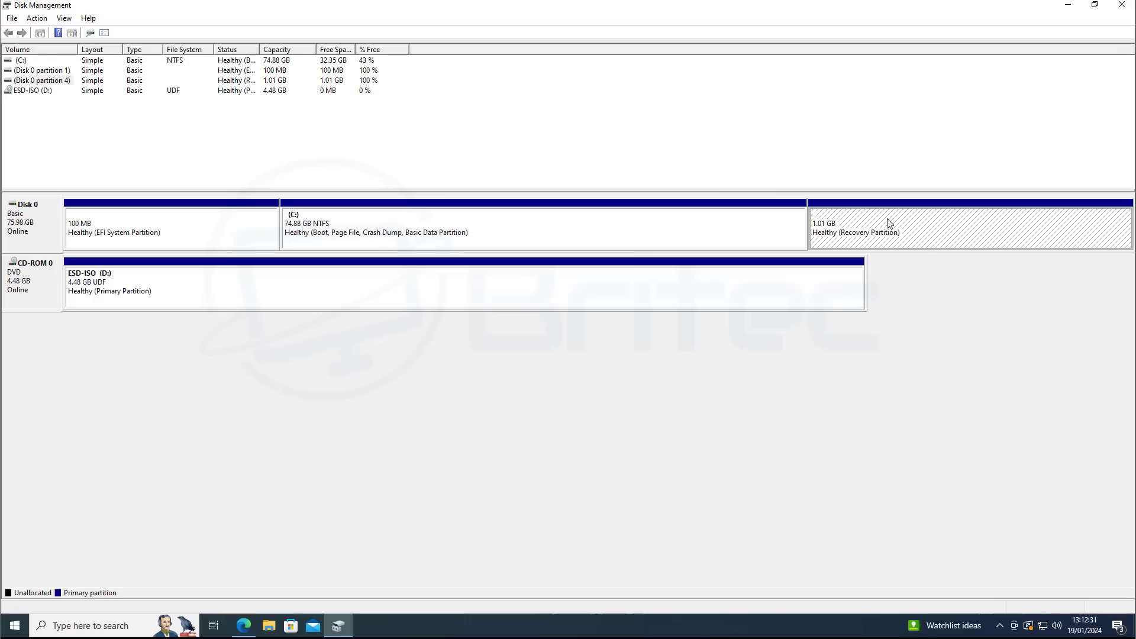
click(1124, 7)
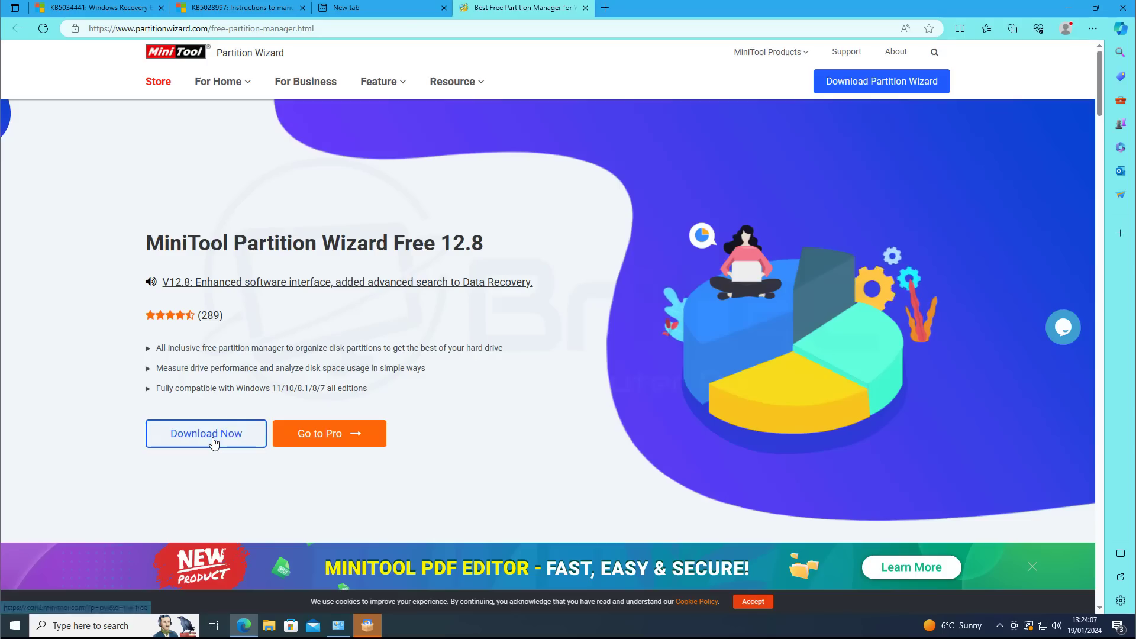
Download MiniTool Partition Wizard and open Move/Resize for the 74.88 GB C: partition.
click(212, 439)
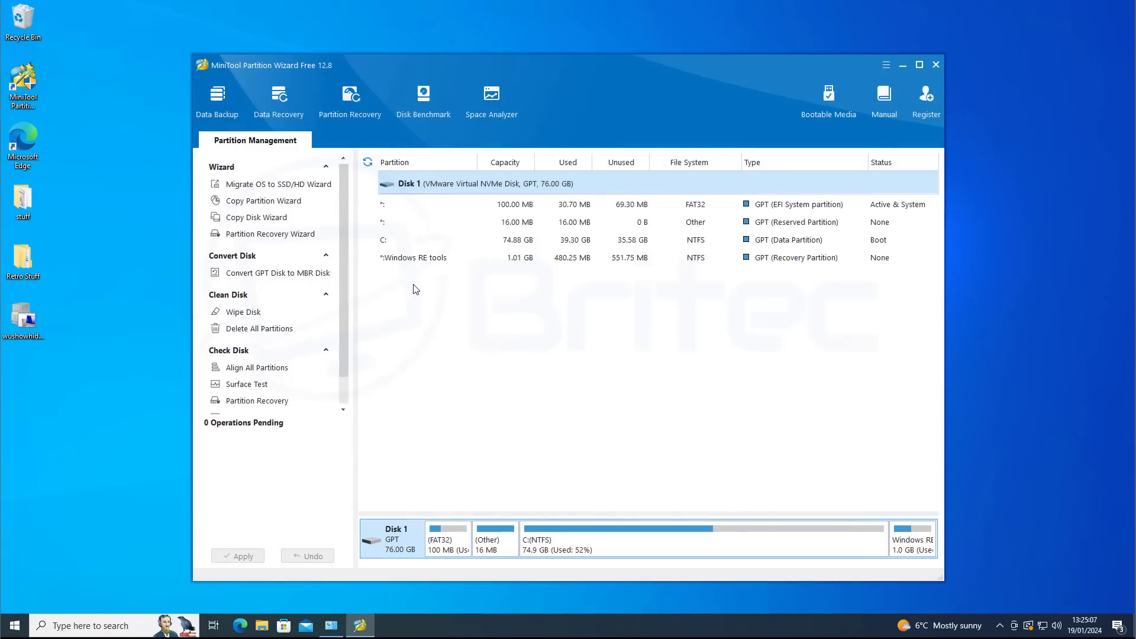
click(388, 240)
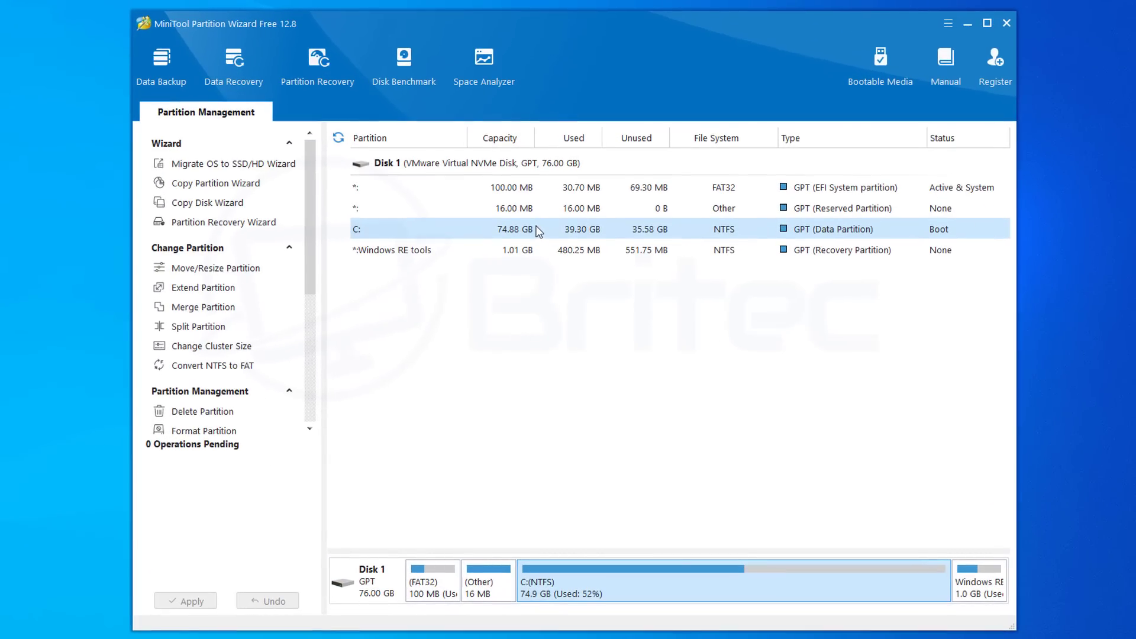
right_click(538, 229)
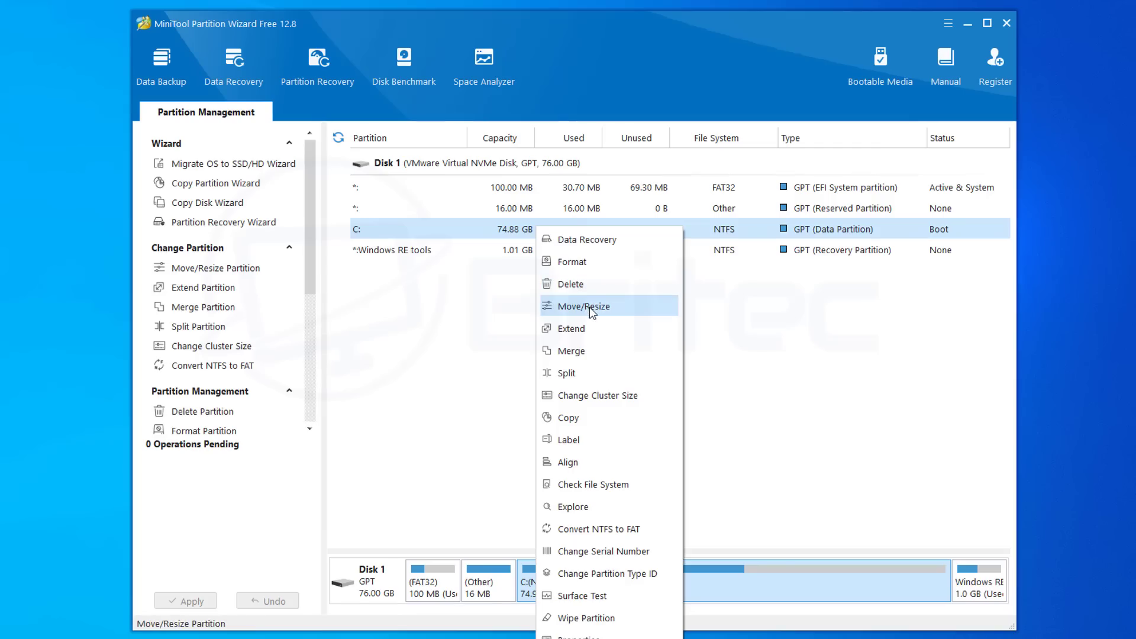
click(590, 308)
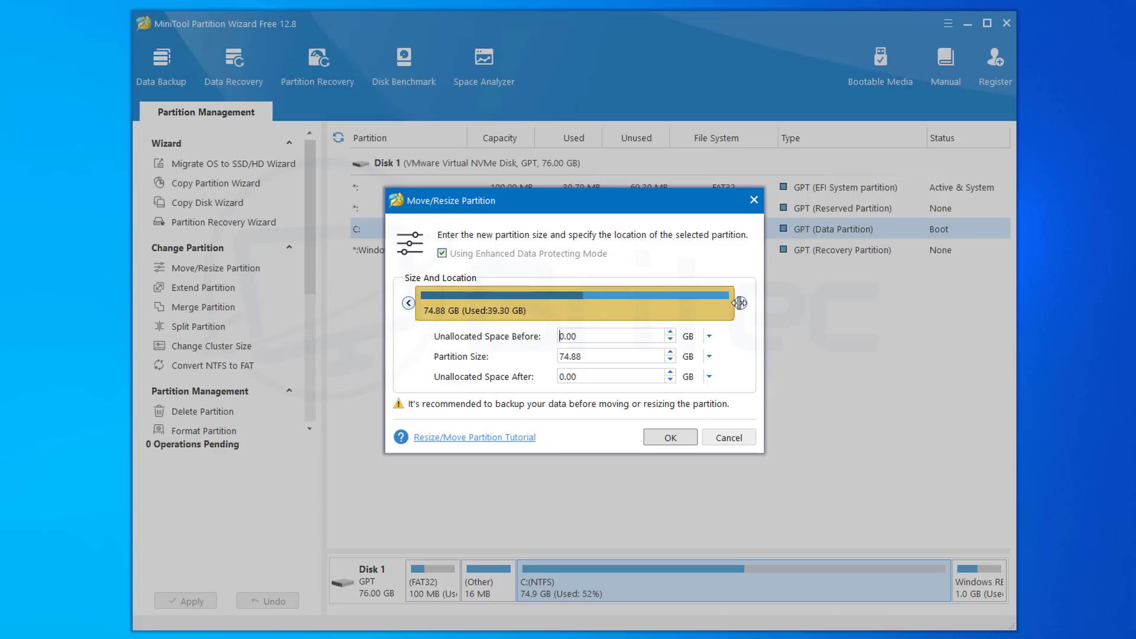
Shrink C: to 73.34 GB, leaving 1.54 GB unallocated after it, and queue the operation.
drag(740, 303, 741, 303)
drag(741, 303, 736, 304)
drag(735, 304, 726, 306)
drag(719, 306, 721, 306)
drag(714, 304, 730, 304)
click(676, 438)
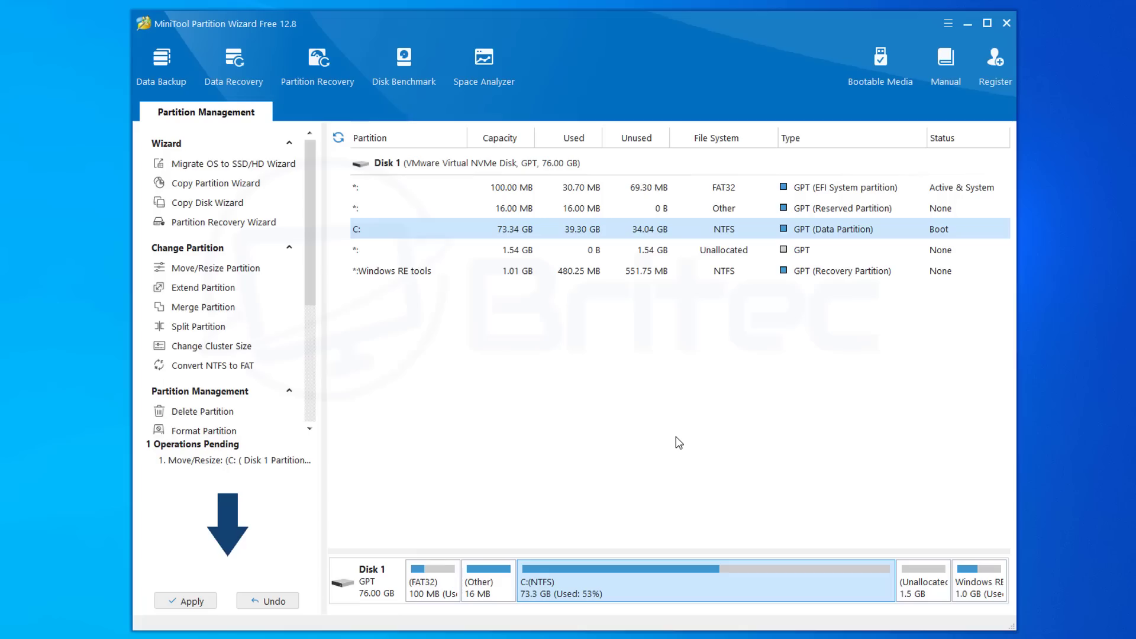
Apply the queued C: resize, confirm it, and restart the PC to complete it.
click(185, 601)
click(548, 360)
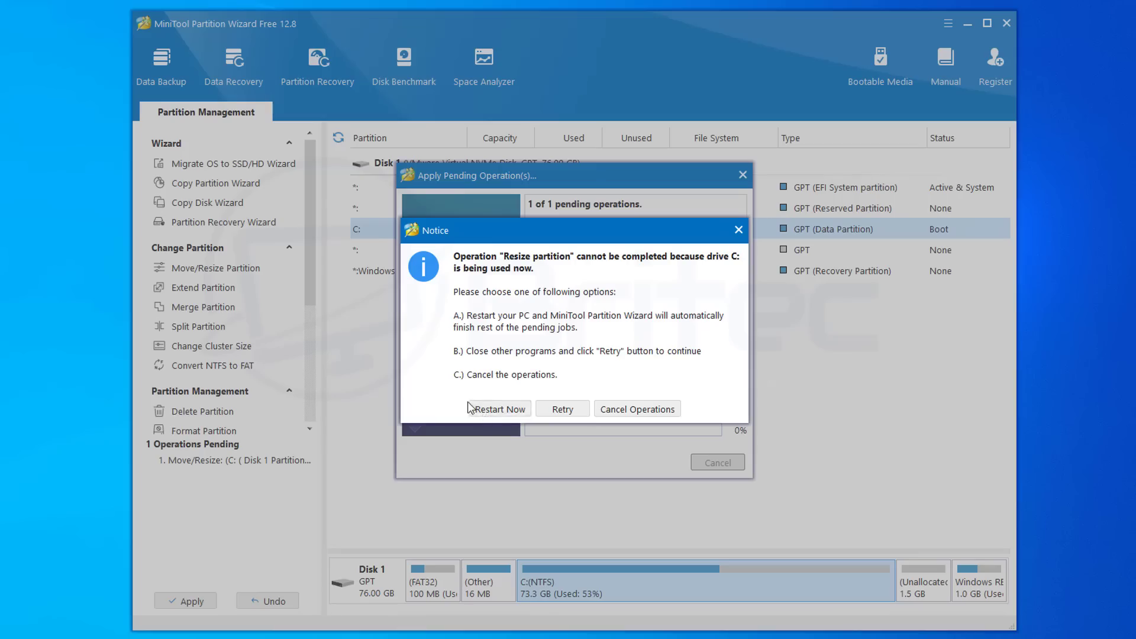
click(500, 409)
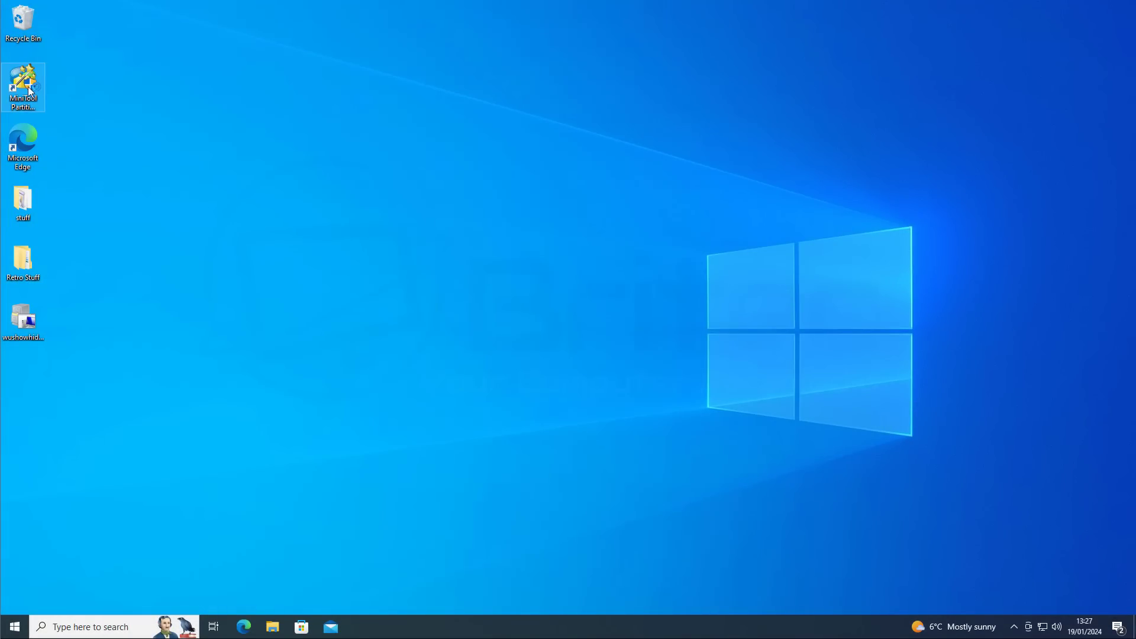
Relaunch MiniTool Partition Wizard with admin rights, dismiss the promo, and select the Windows RE tools partition.
double_click(31, 86)
click(521, 390)
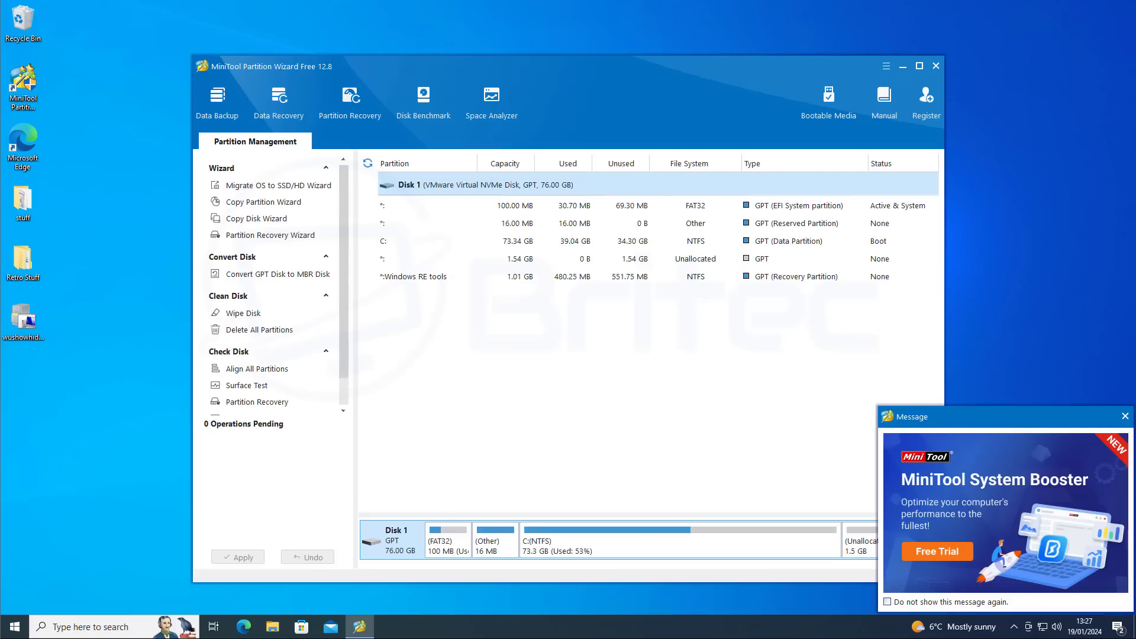
click(1125, 416)
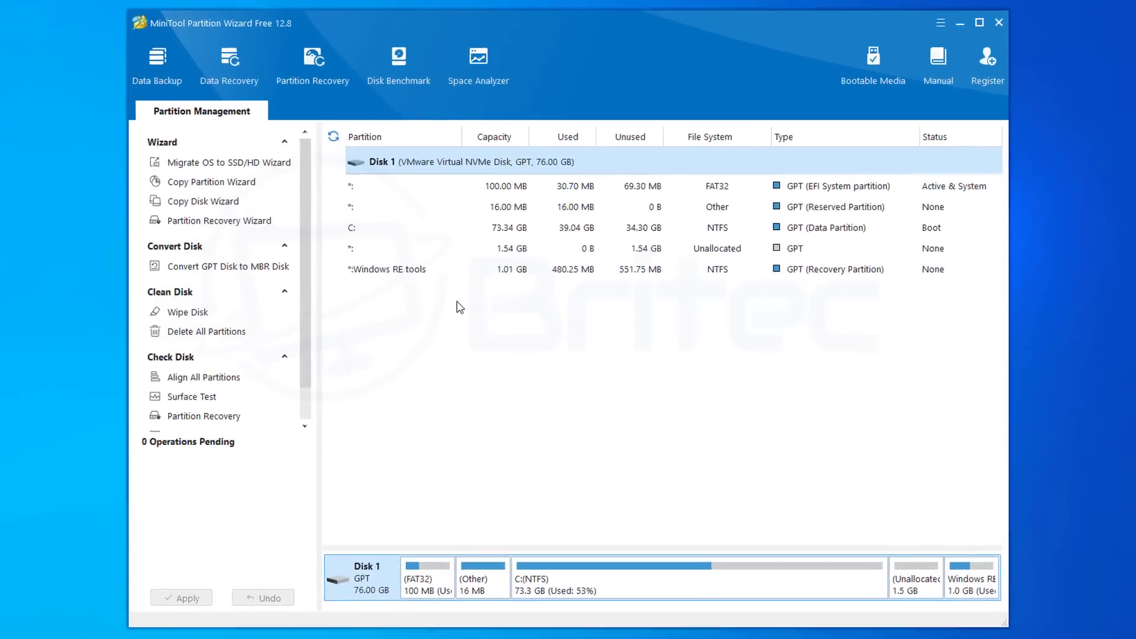
click(394, 270)
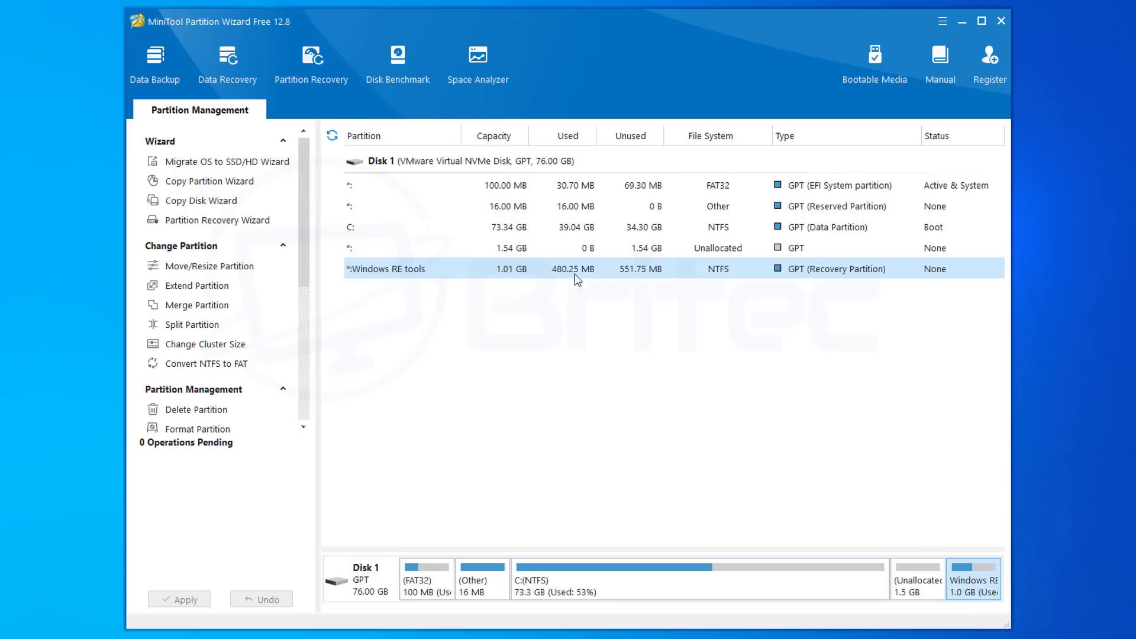
Extend the Windows RE tools partition to 2.54 GB, taking all 1.54 GB of unallocated space.
right_click(451, 273)
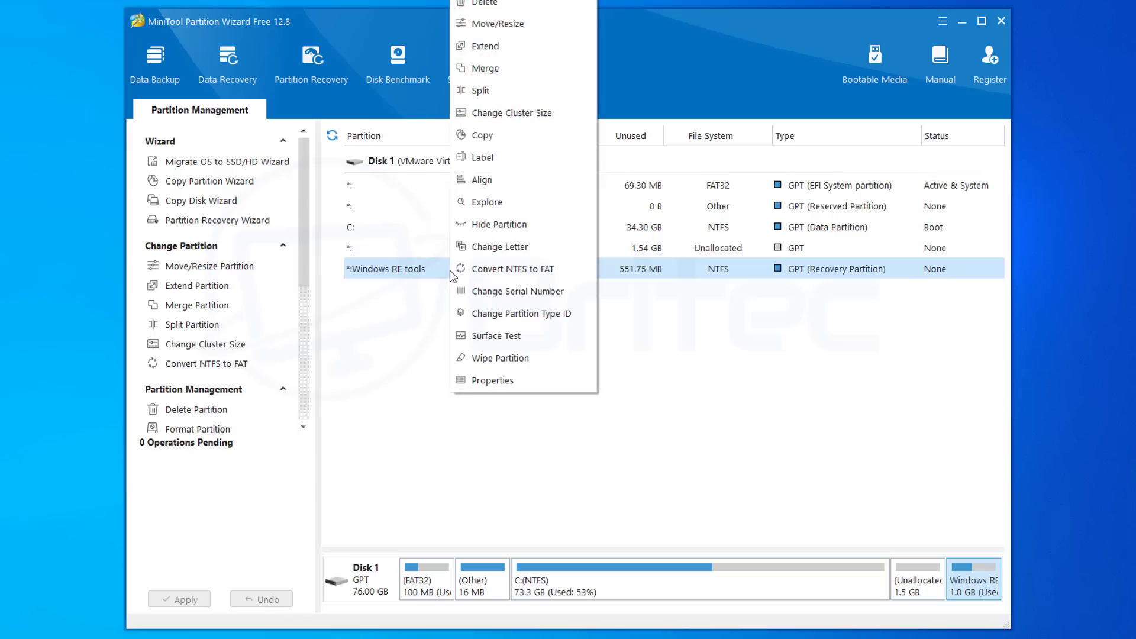
click(496, 48)
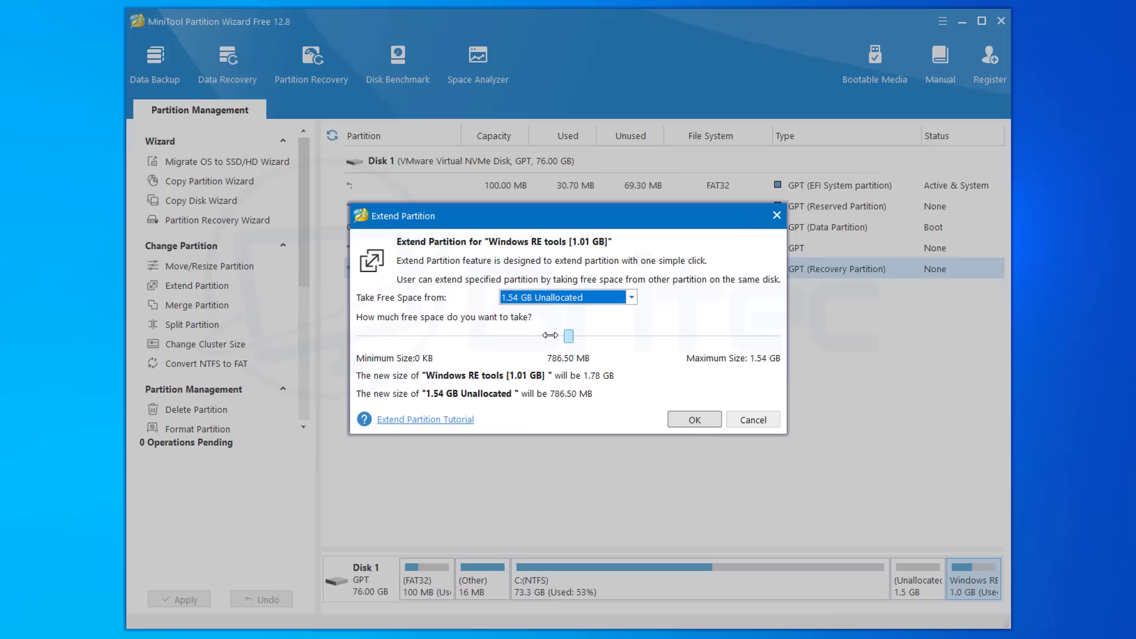
drag(570, 337, 781, 347)
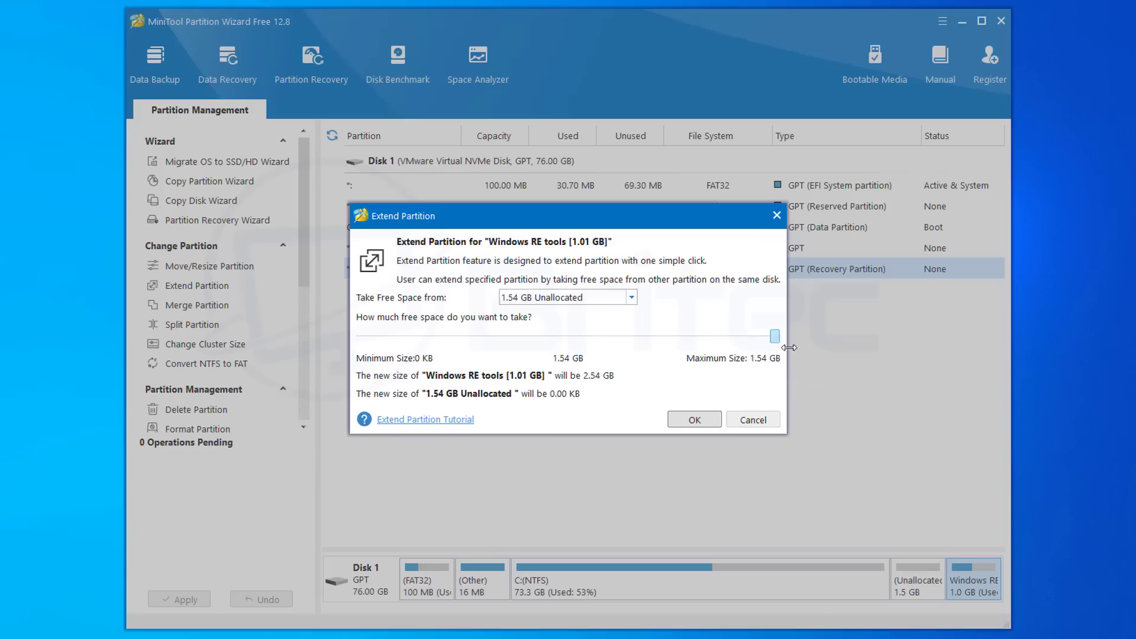
click(693, 422)
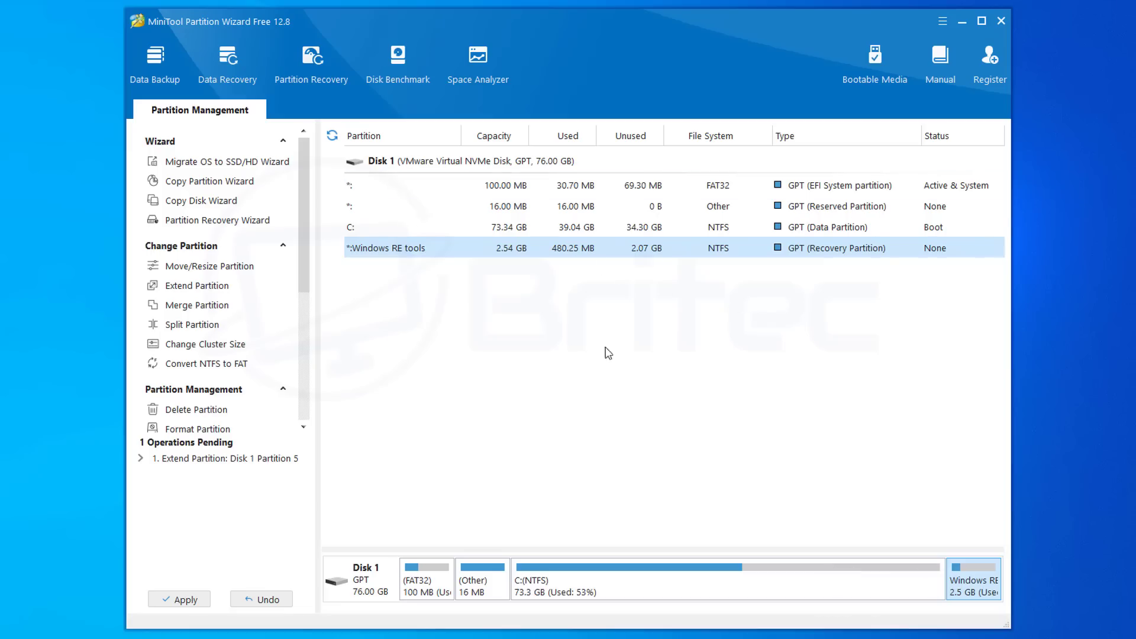
Apply the pending extend operation and quit MiniTool Partition Wizard.
click(172, 604)
click(532, 358)
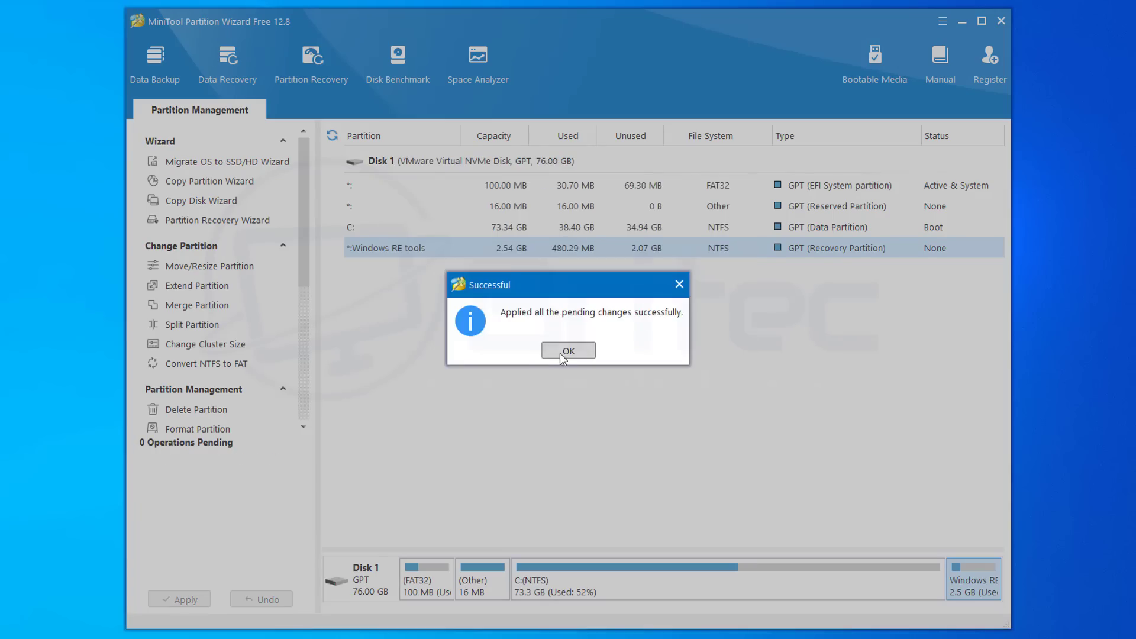
click(565, 353)
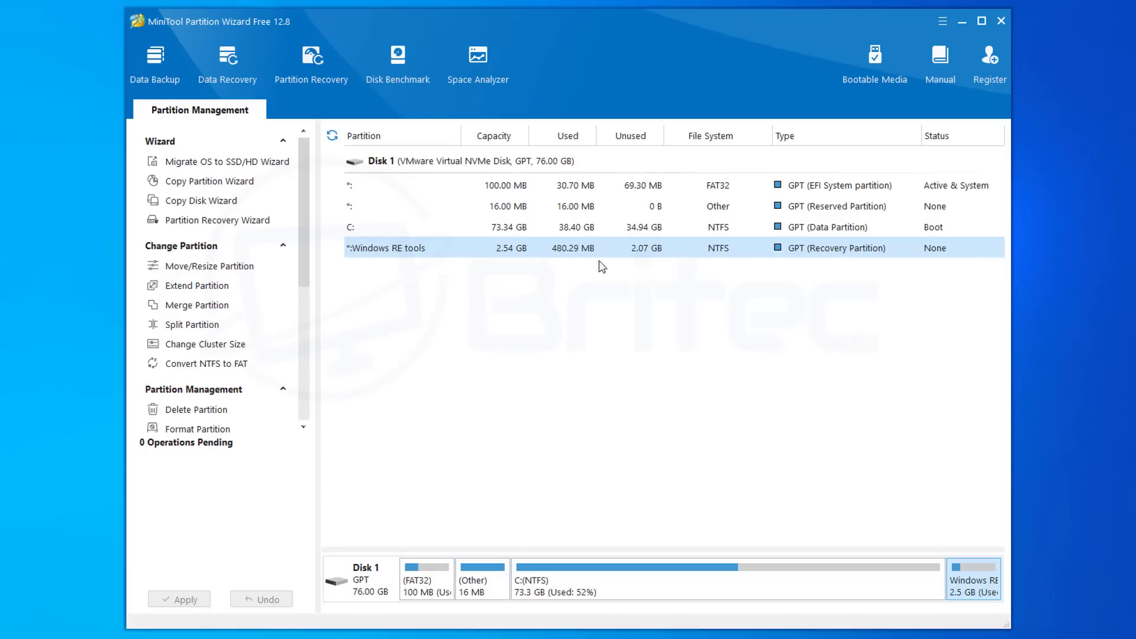
click(1001, 21)
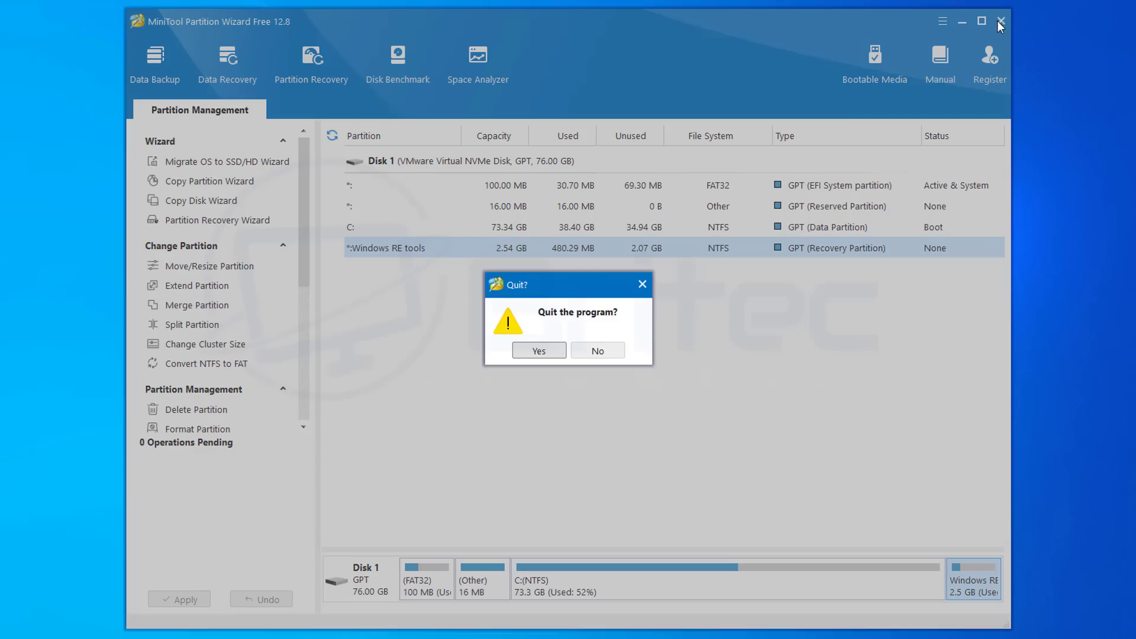
click(540, 351)
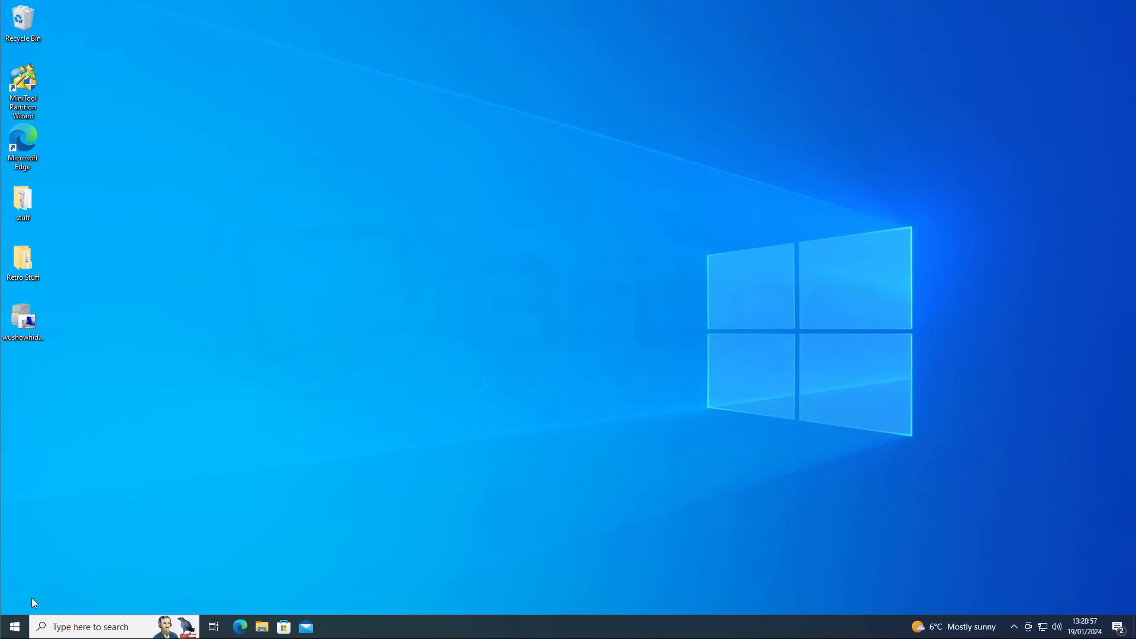
right_click(9, 633)
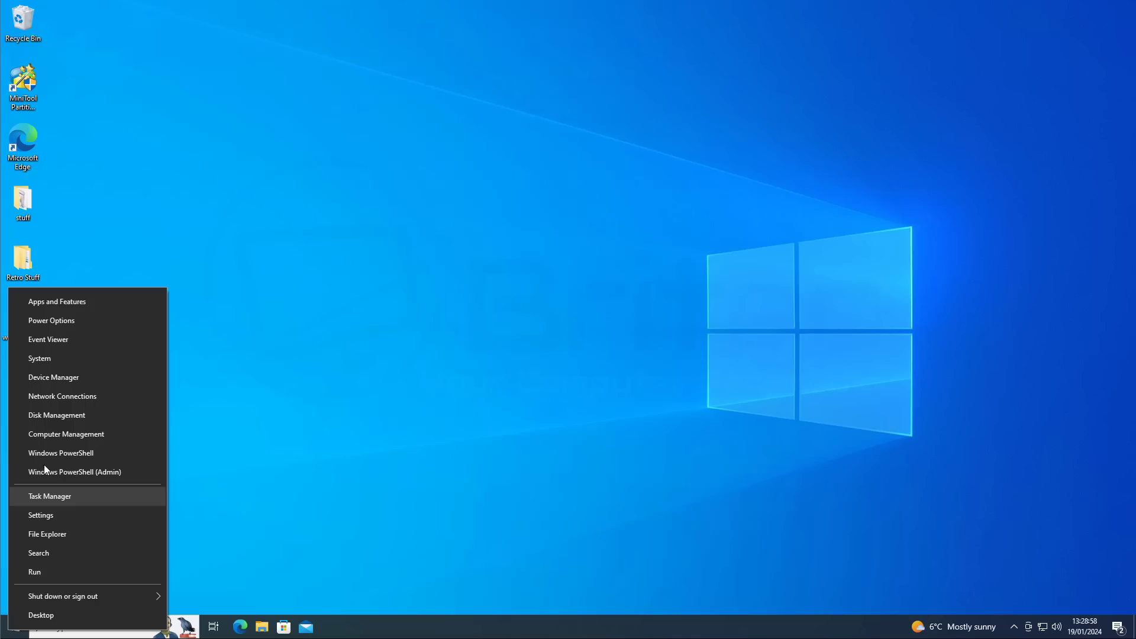
click(73, 415)
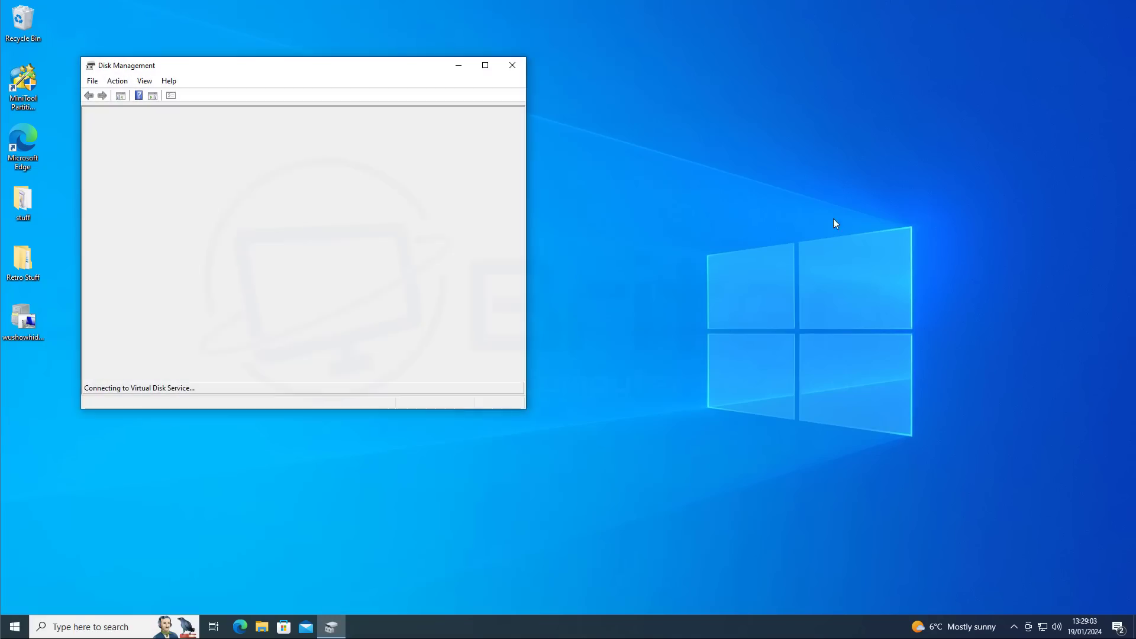
click(486, 65)
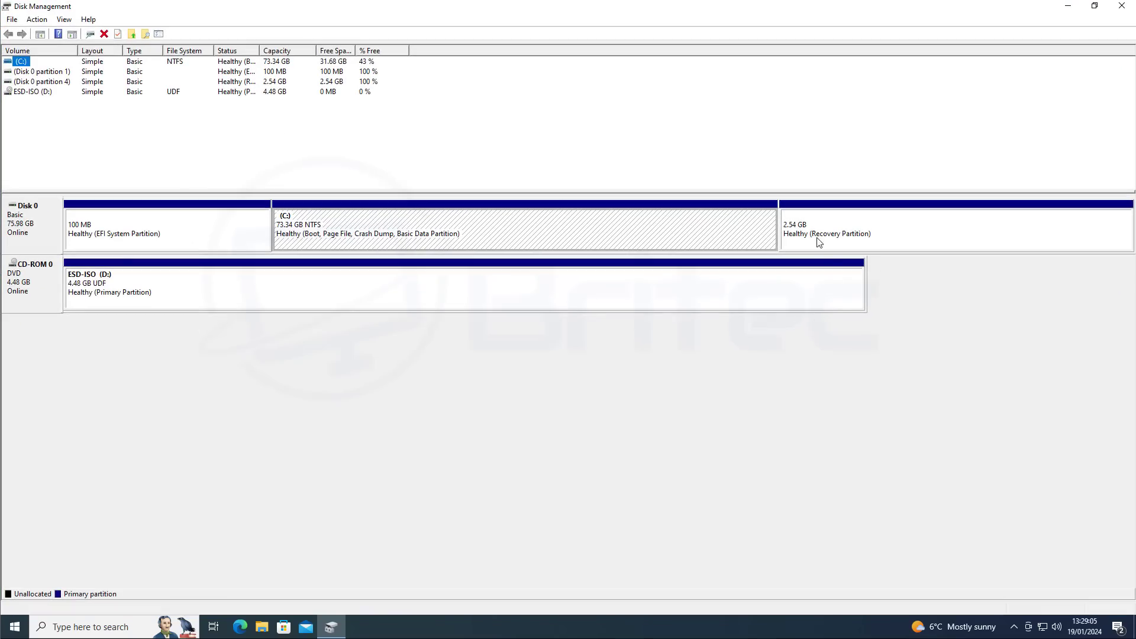
click(812, 237)
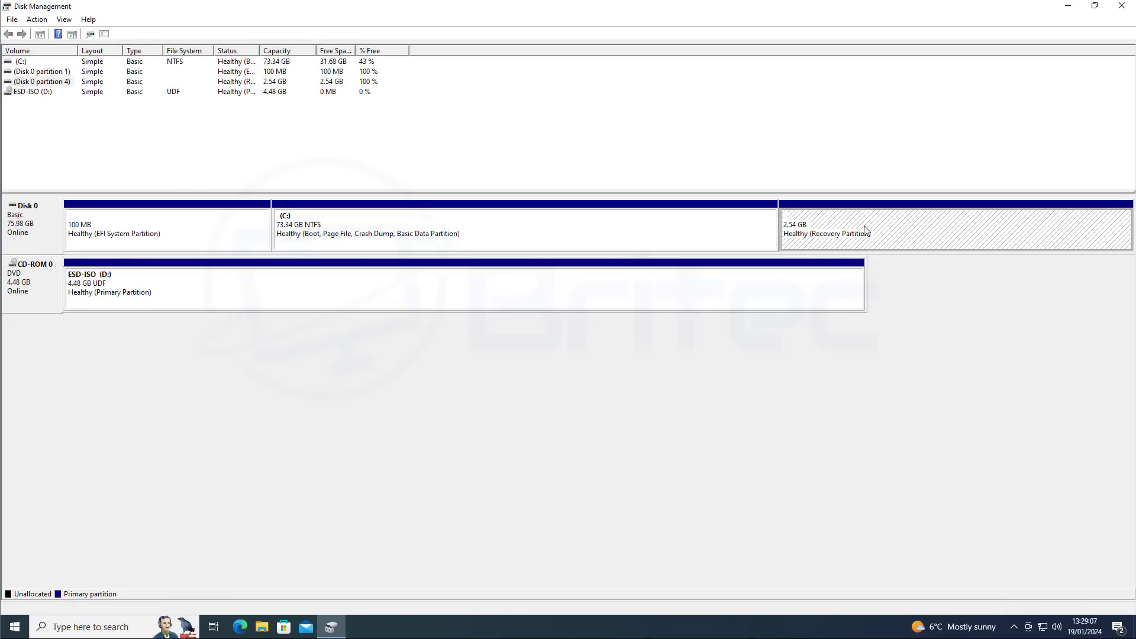
click(1122, 6)
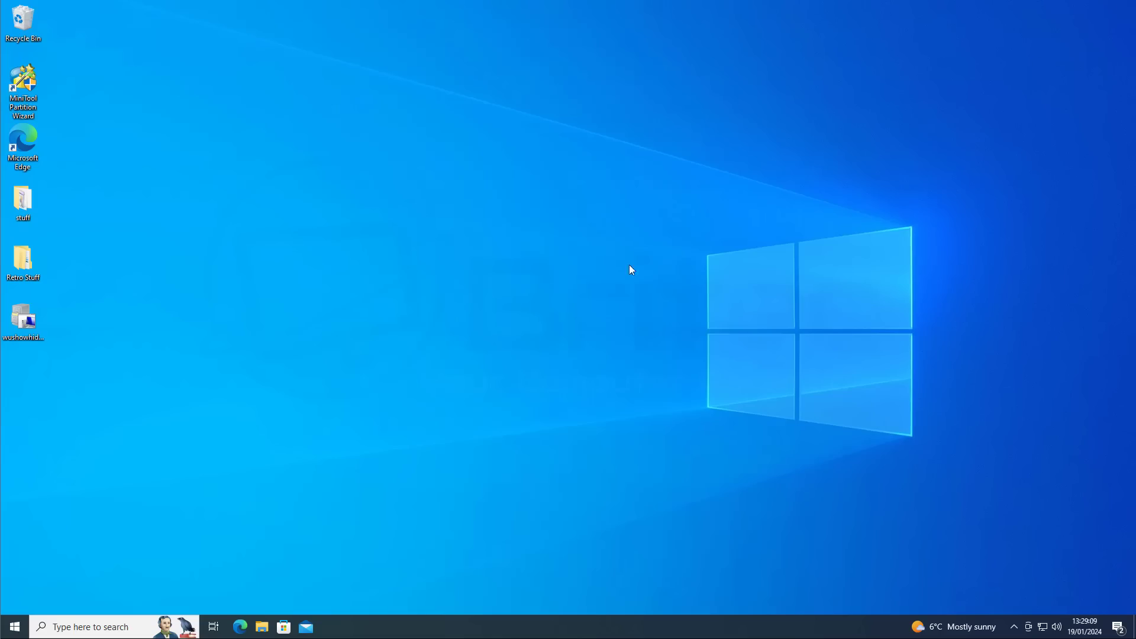
Run a Windows Update check from Settings, which reports 'You're up to date'.
click(14, 627)
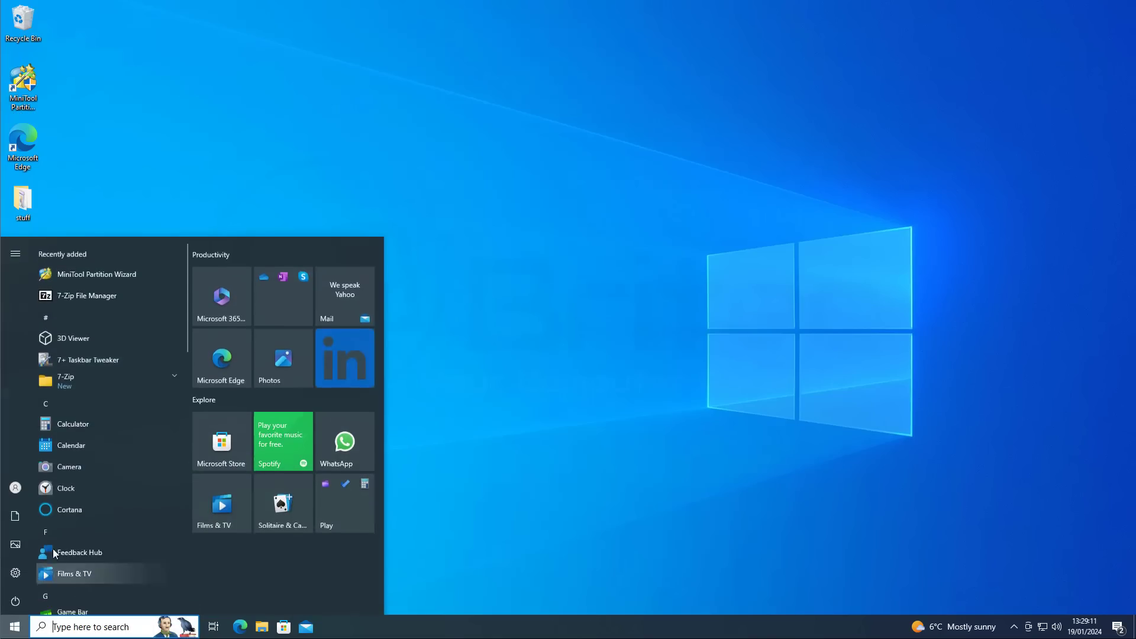
click(12, 573)
click(595, 323)
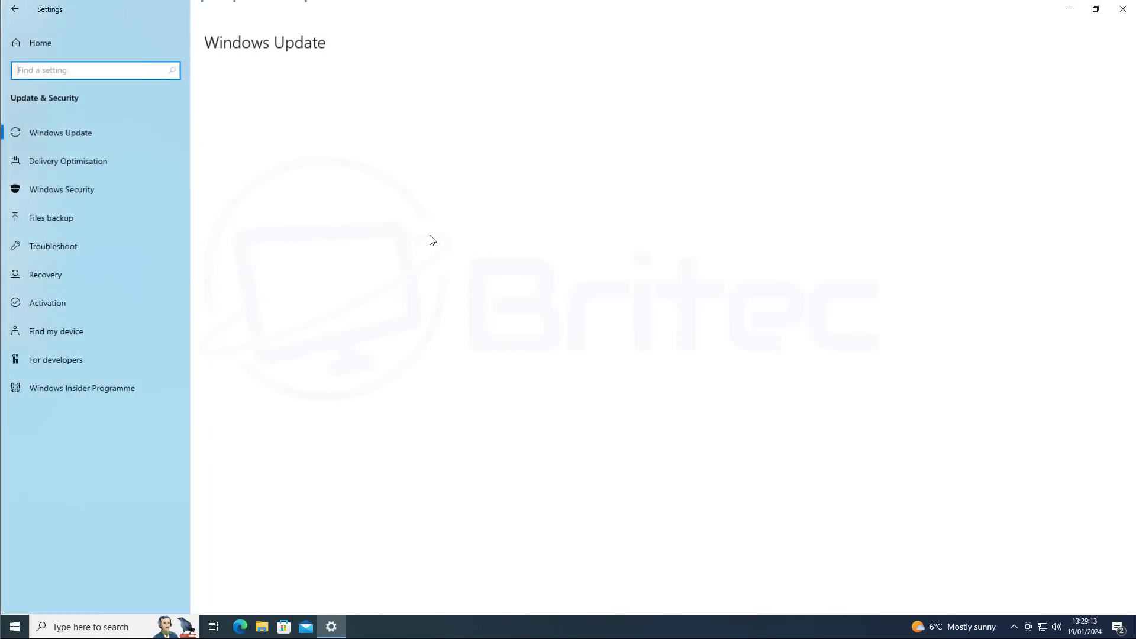
click(288, 115)
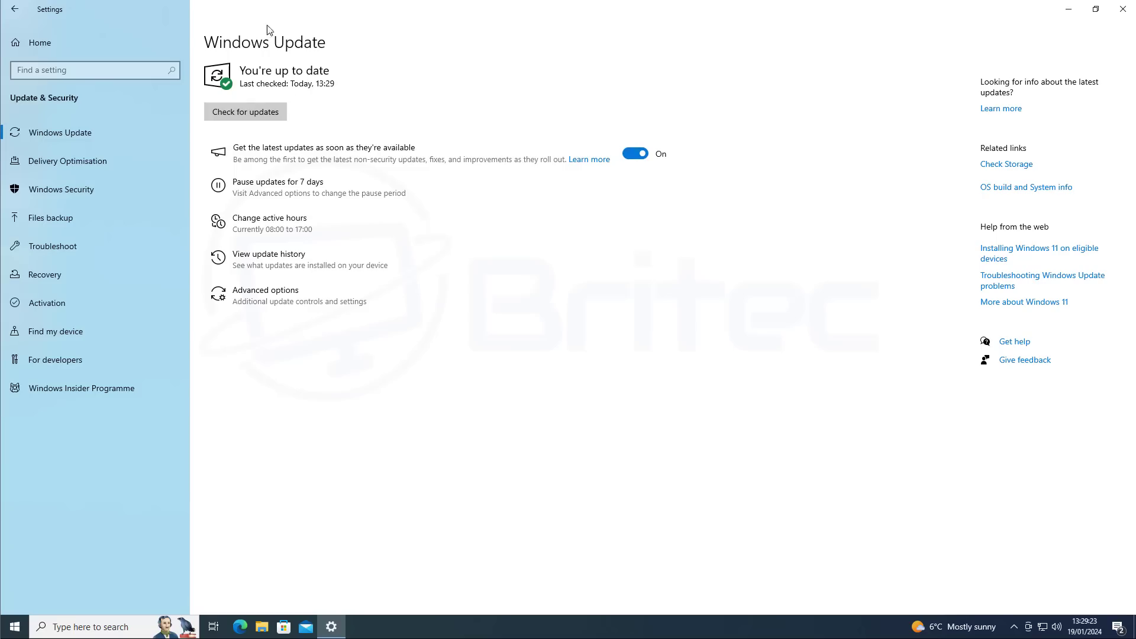
click(1123, 10)
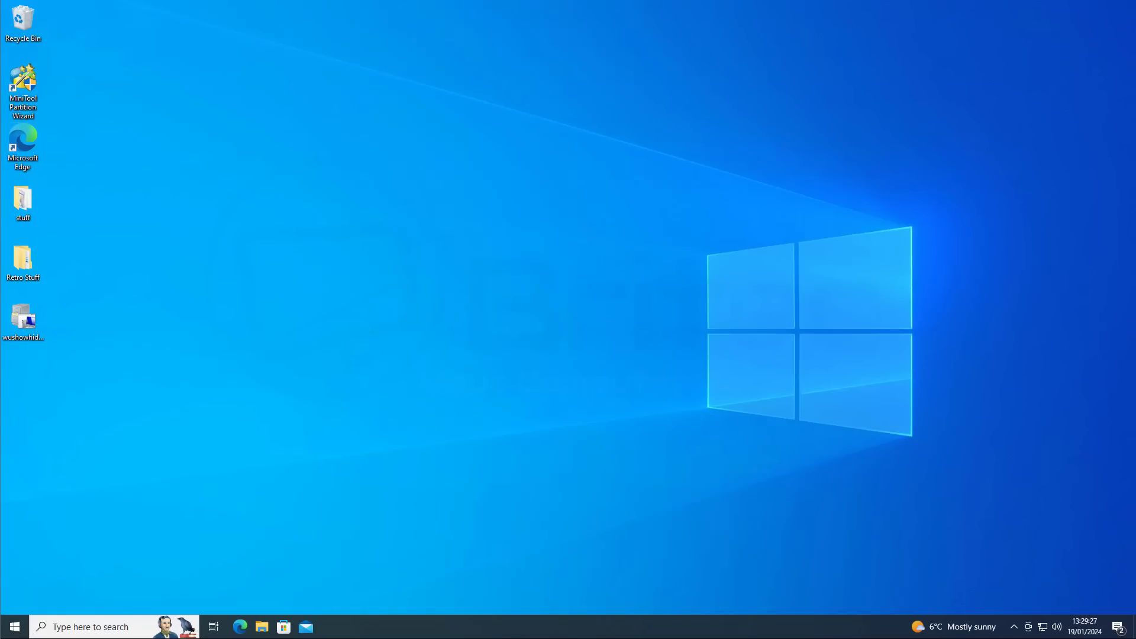